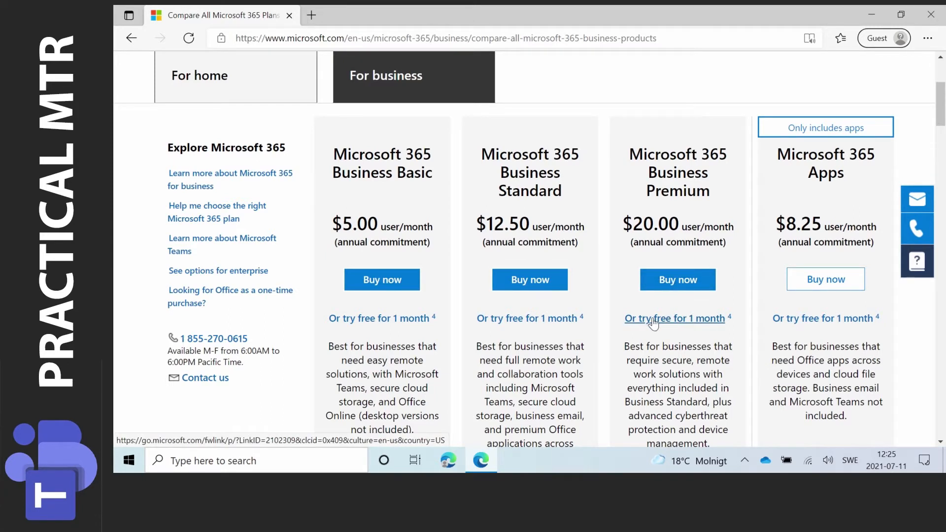
Step: Start the free one-month trial of Microsoft 365 Business Premium and submit the work email address
left_click(670, 320)
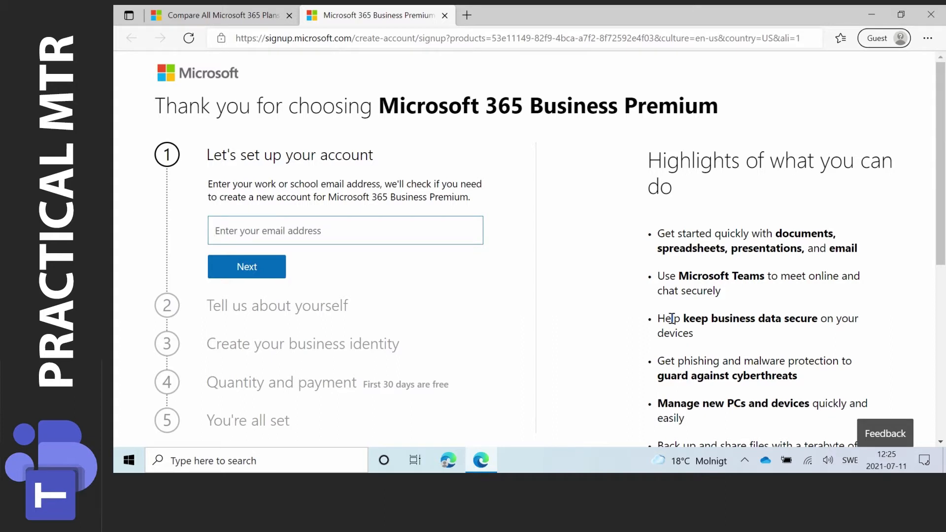
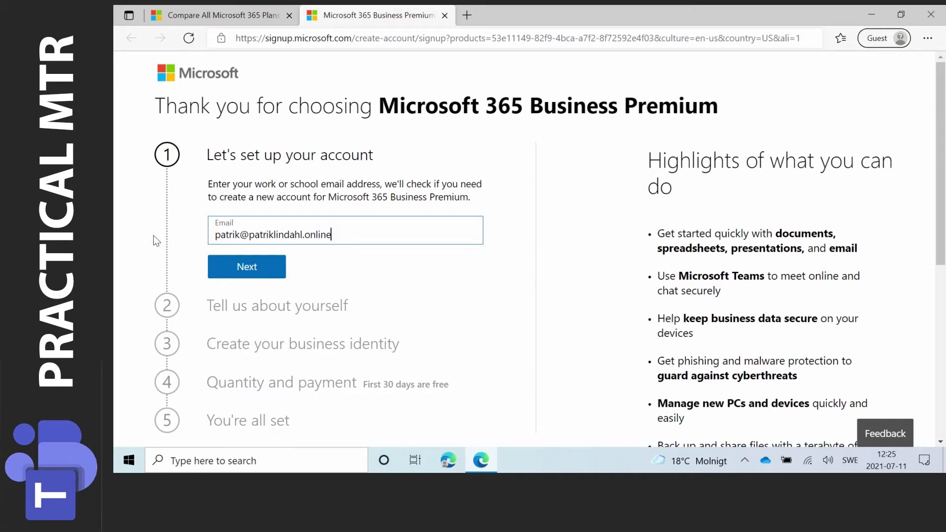
left_click(247, 266)
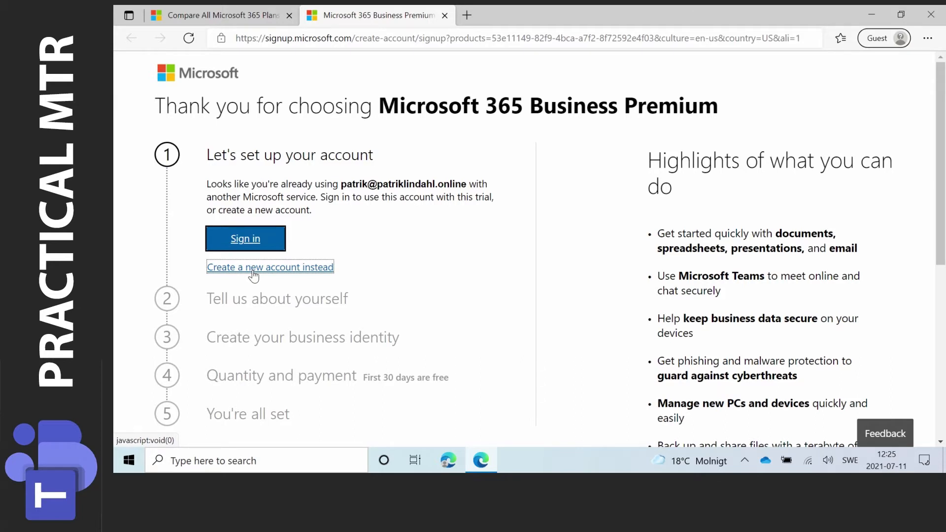
Step: Choose to create a new account instead, and fill in the first name, last name and business phone number
left_click(285, 269)
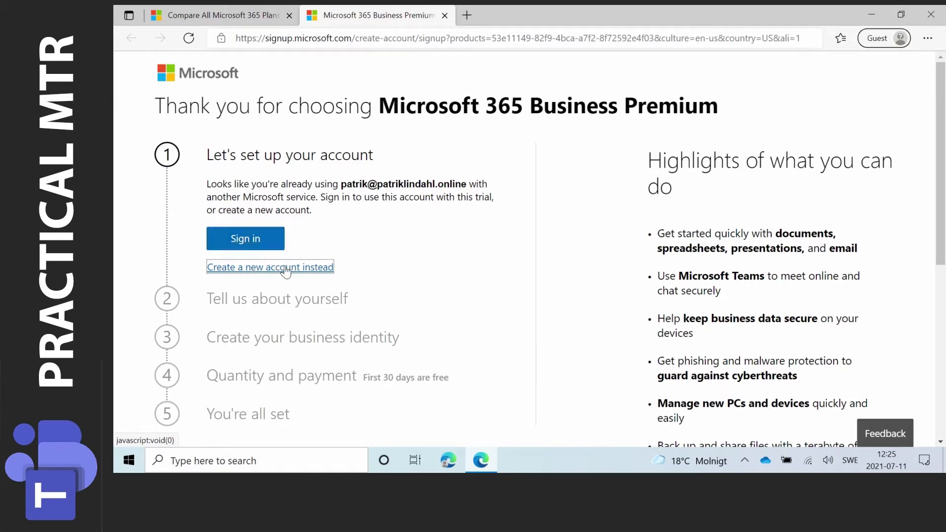
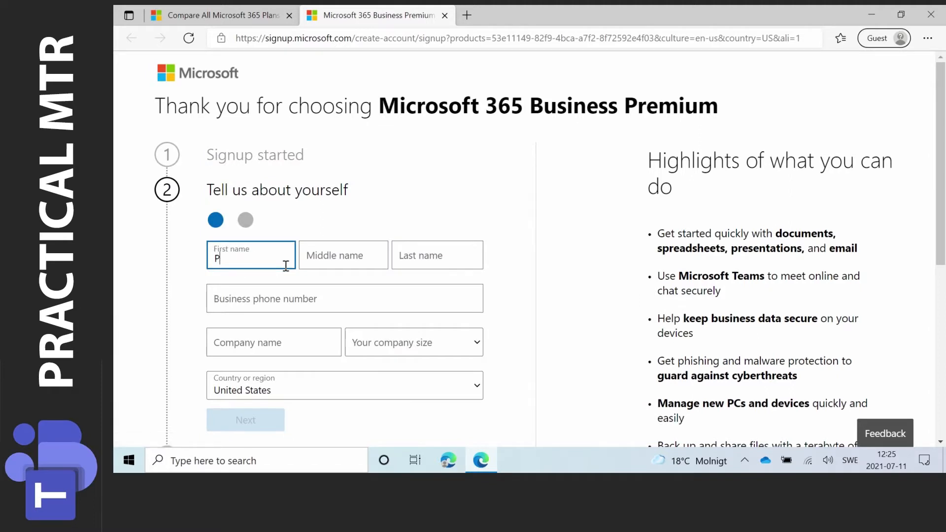
key("Tab")
key("Tab")
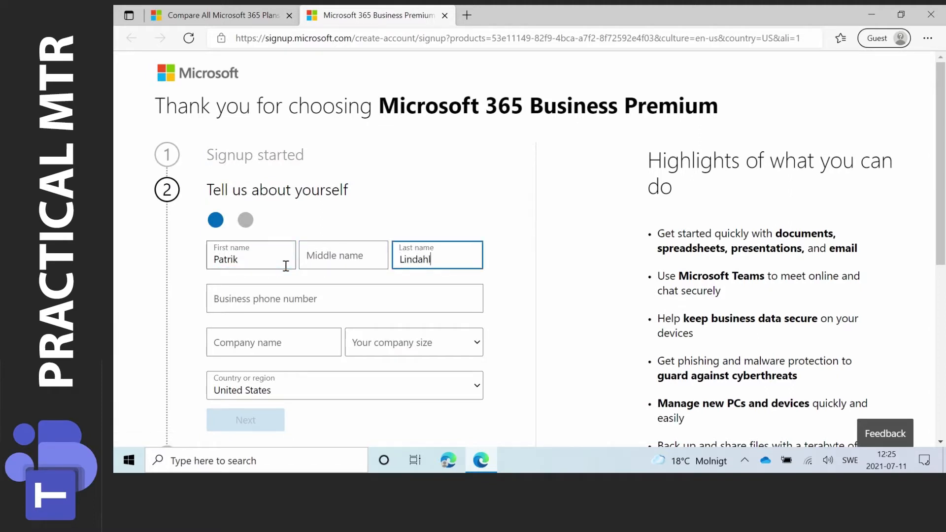
key("Tab")
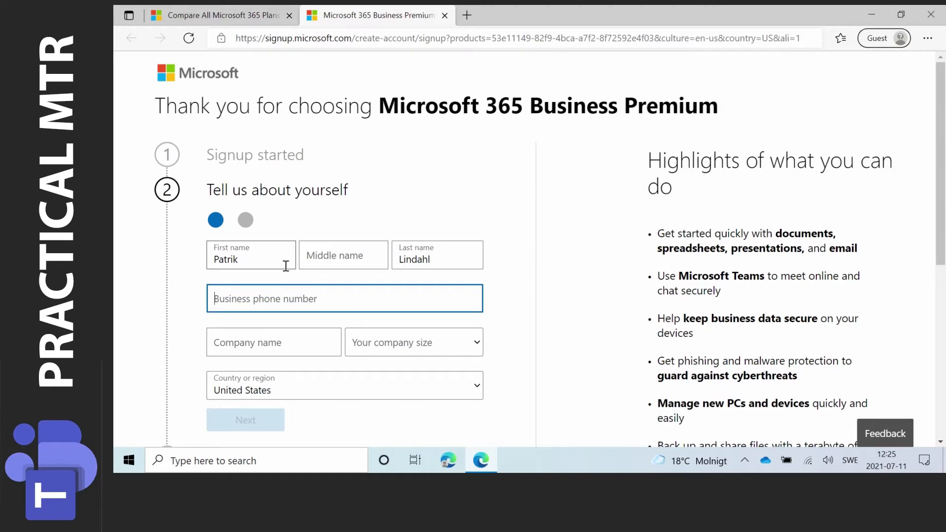
type("0701234567")
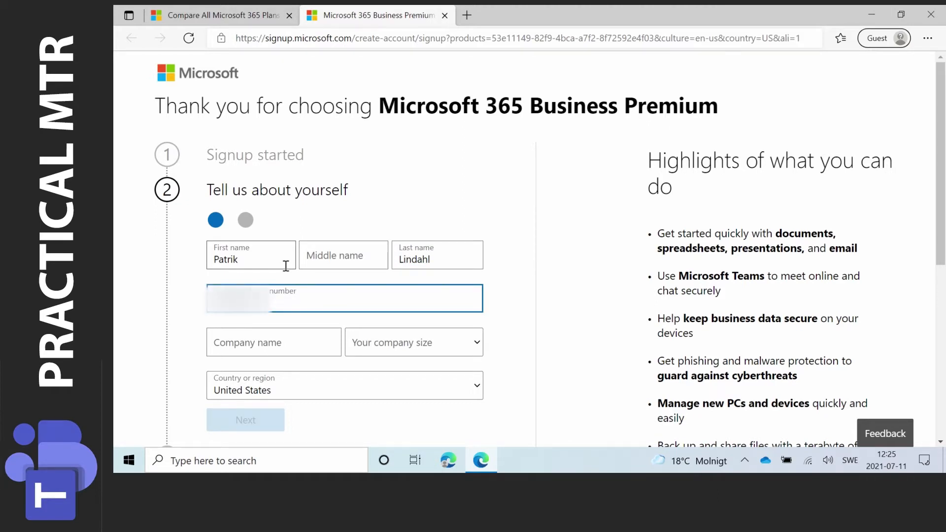
Step: Enter company name Palinco AB, company size 5-9 people and country Sweden, then continue
left_click(312, 348)
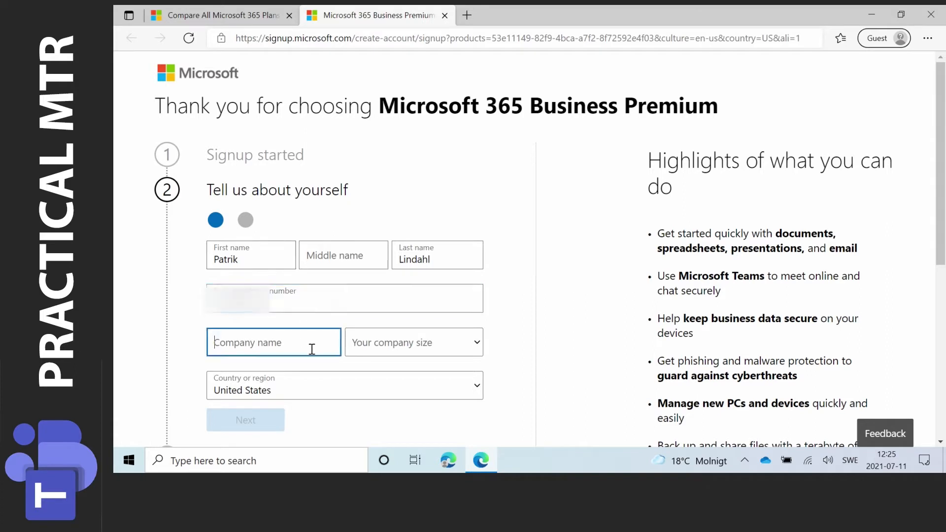
type("Palinco AB")
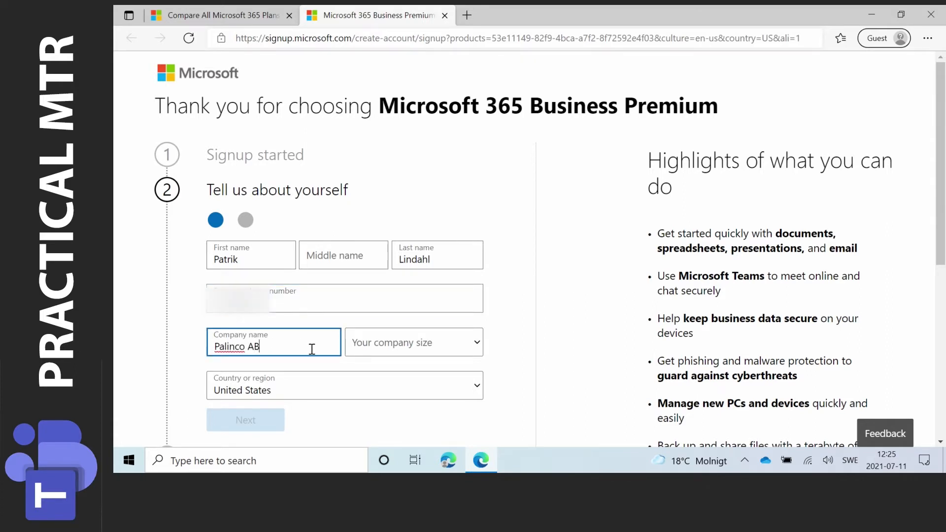
left_click(391, 346)
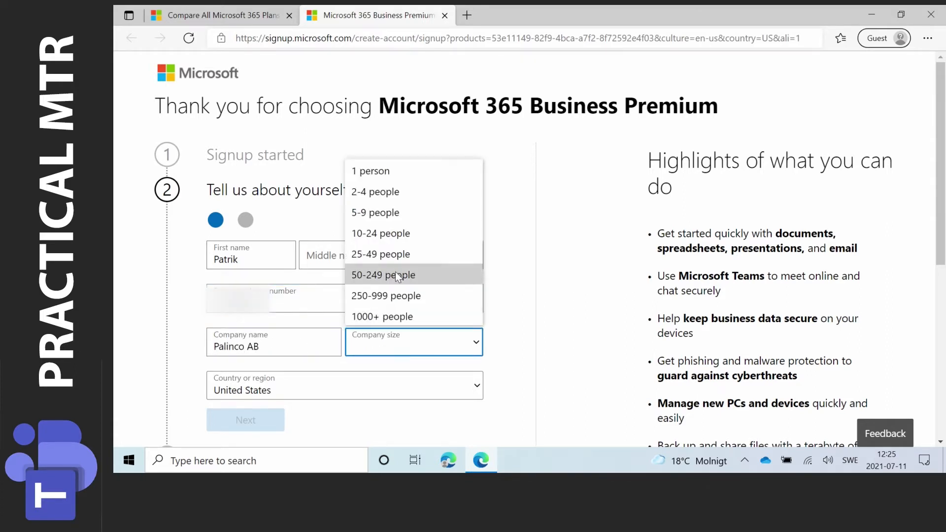
left_click(397, 215)
left_click(358, 389)
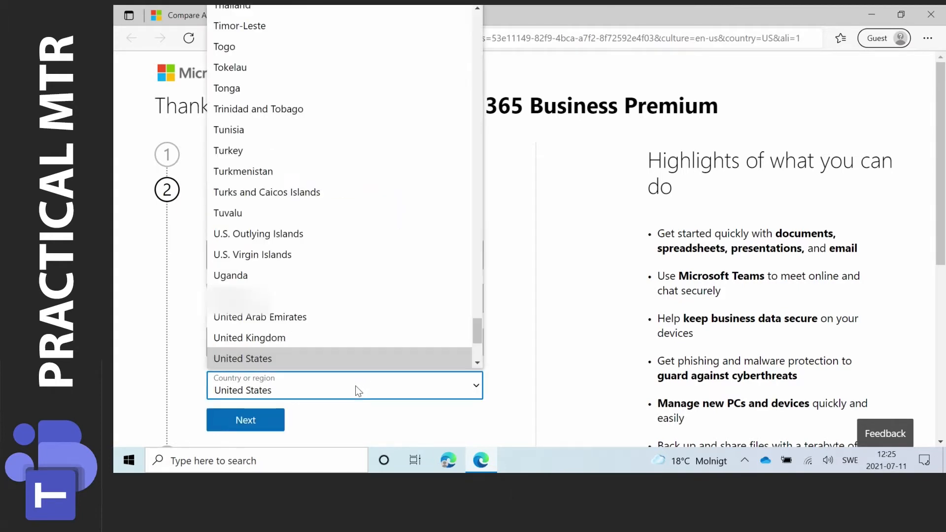
key("t")
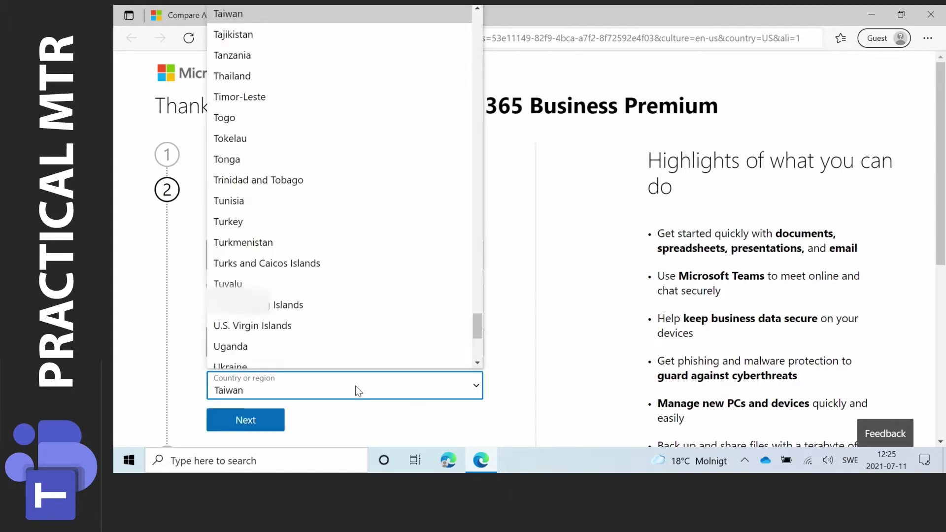
scroll(348, 190, "up", 2)
left_click(270, 134)
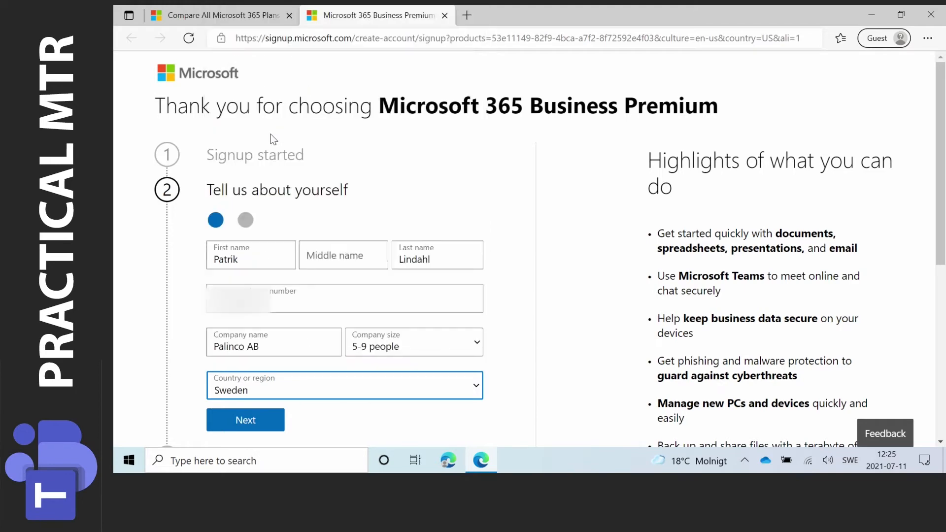
left_click(252, 422)
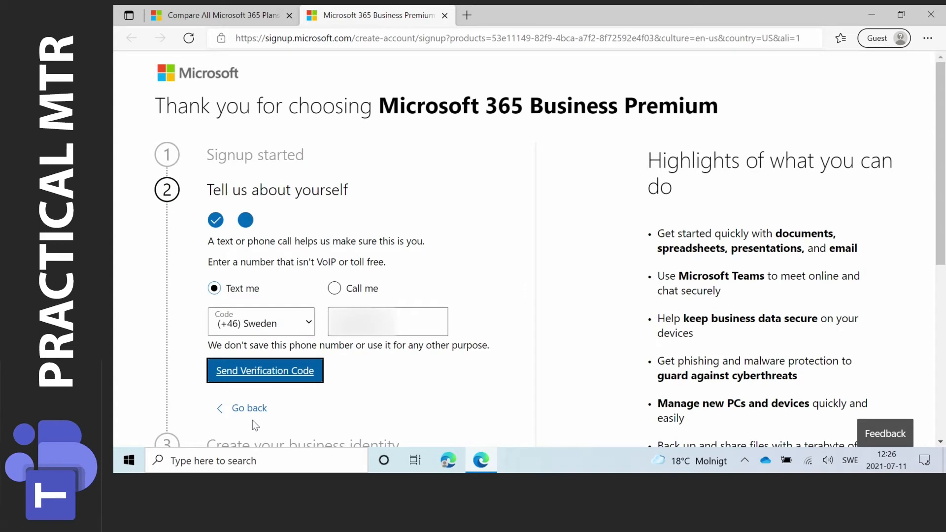
Step: Request a text verification code to the phone and enter the received verification code to verify
left_click(289, 372)
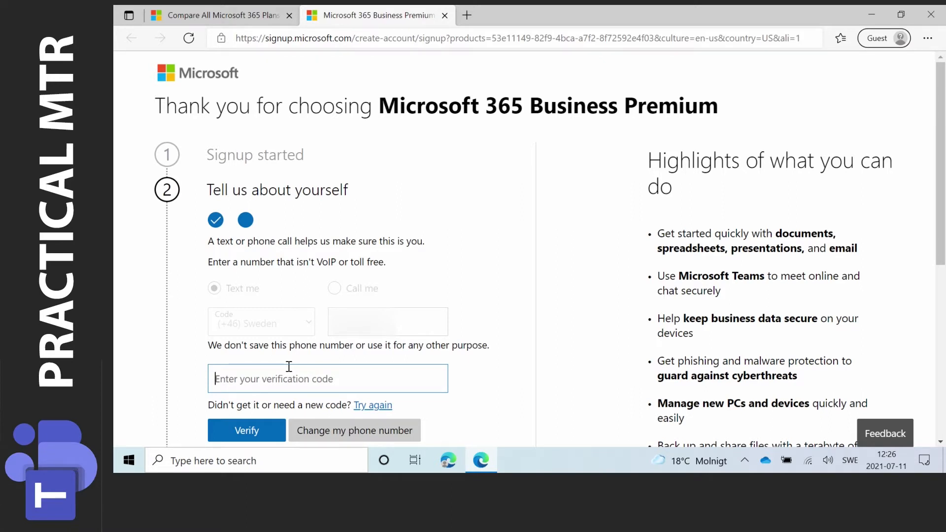
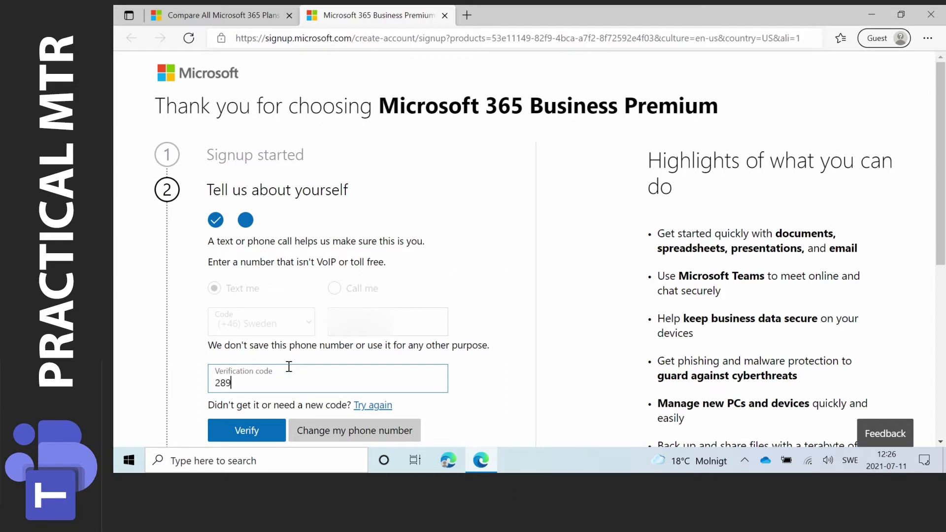
left_click(253, 431)
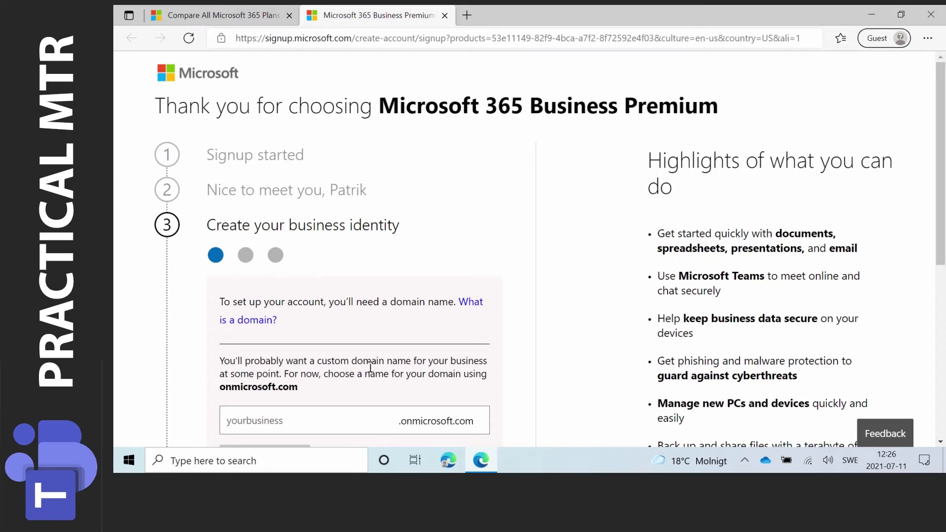
Step: Set the business domain name to demojuly2.onmicrosoft.com after checking its availability, and continue
scroll(370, 367, "down", 3)
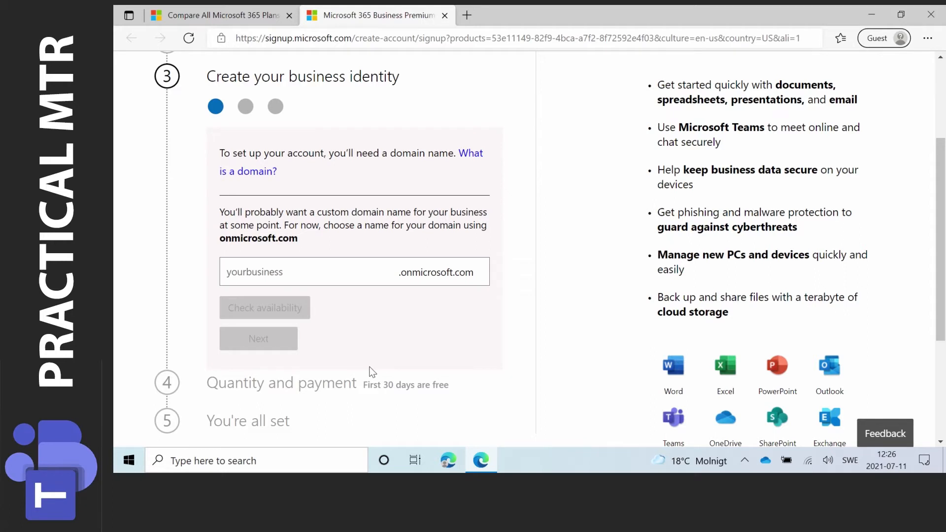
left_click(298, 273)
type("demojuly")
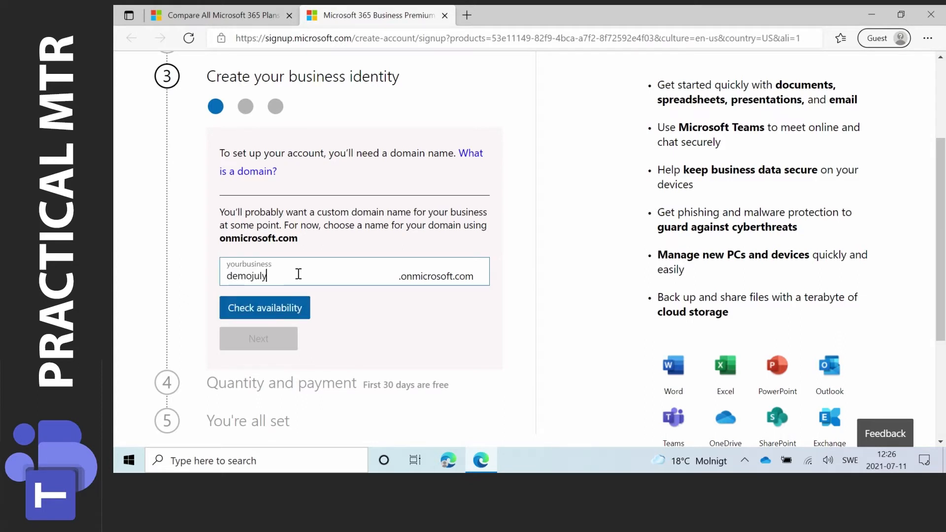
left_click(292, 308)
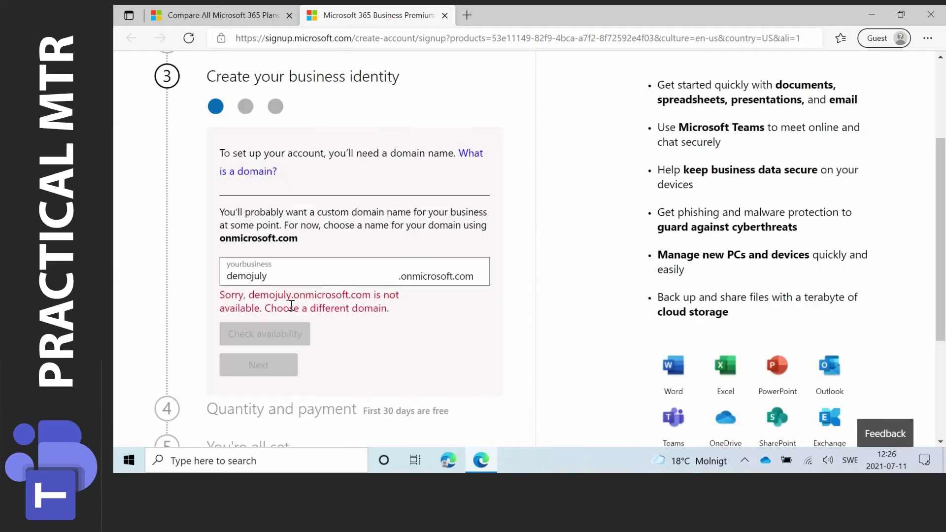
left_click(295, 281)
type("2")
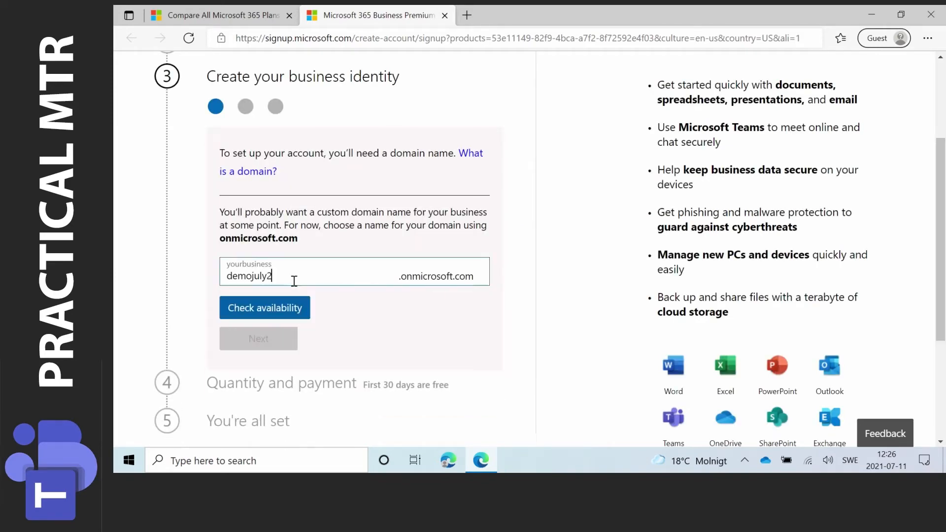
left_click(287, 315)
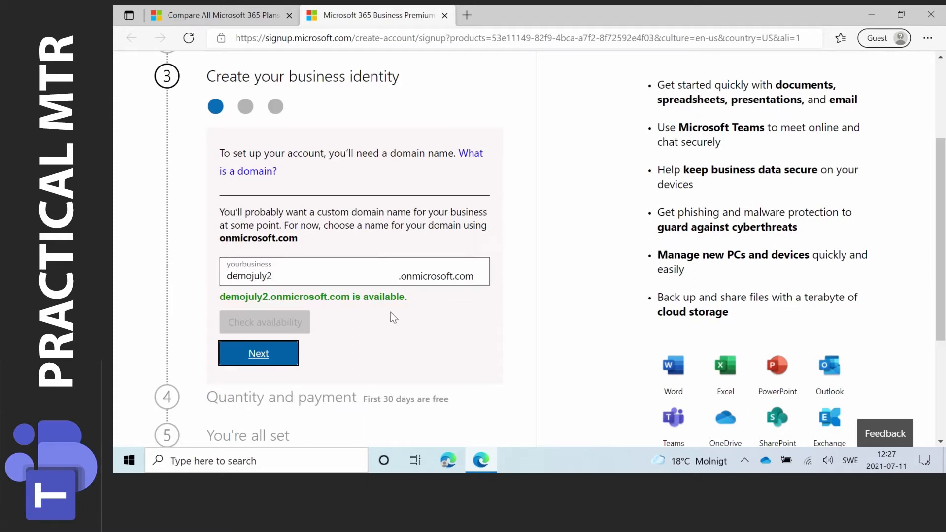
left_click(259, 353)
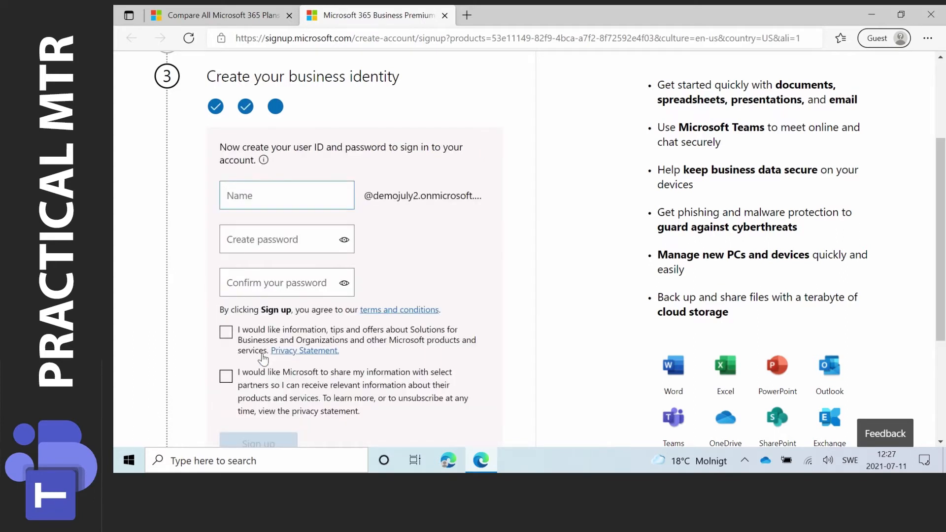
Step: Enter the user ID name, create and confirm the account password, and sign up
type("patrik")
key("Tab")
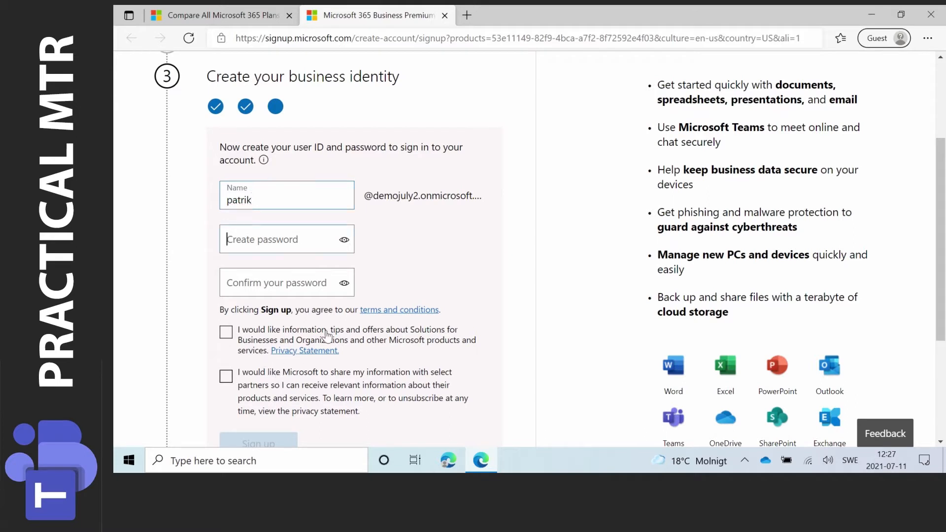
type("**********")
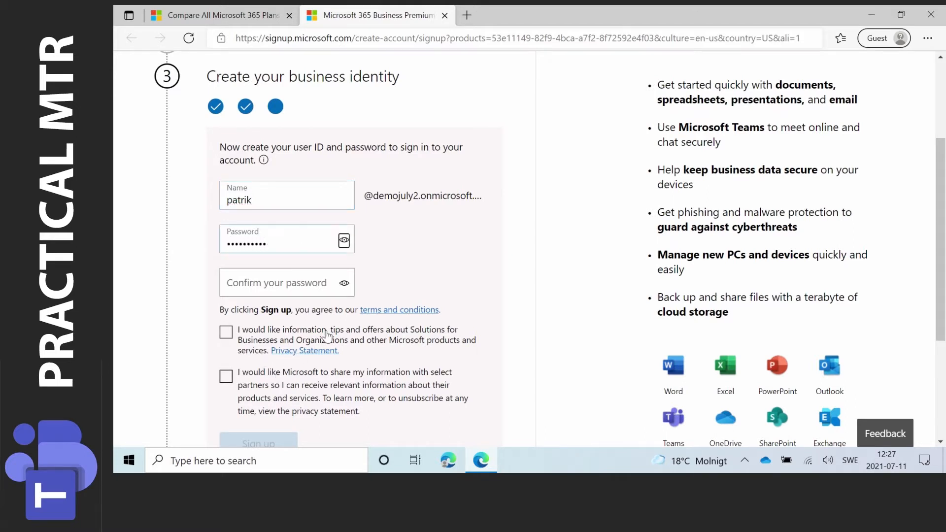
key("Tab")
type("**********")
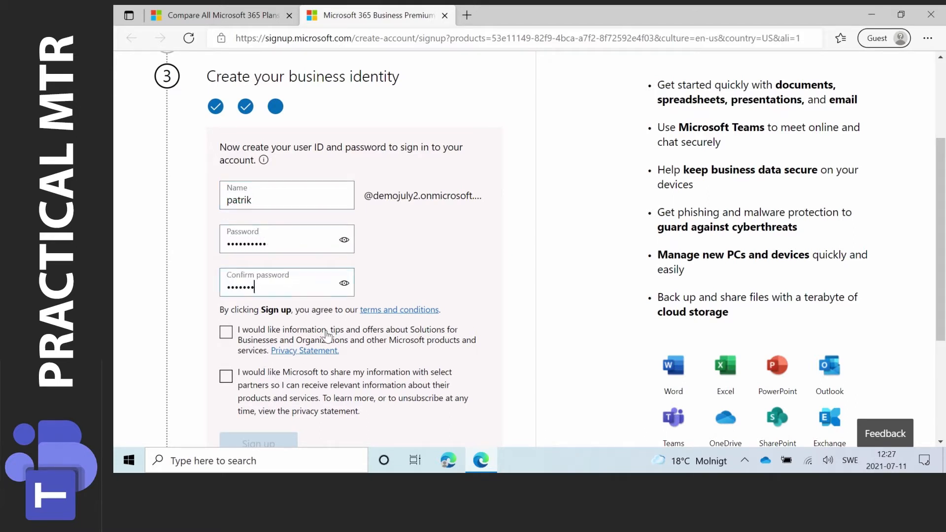
scroll(332, 384, "down", 1)
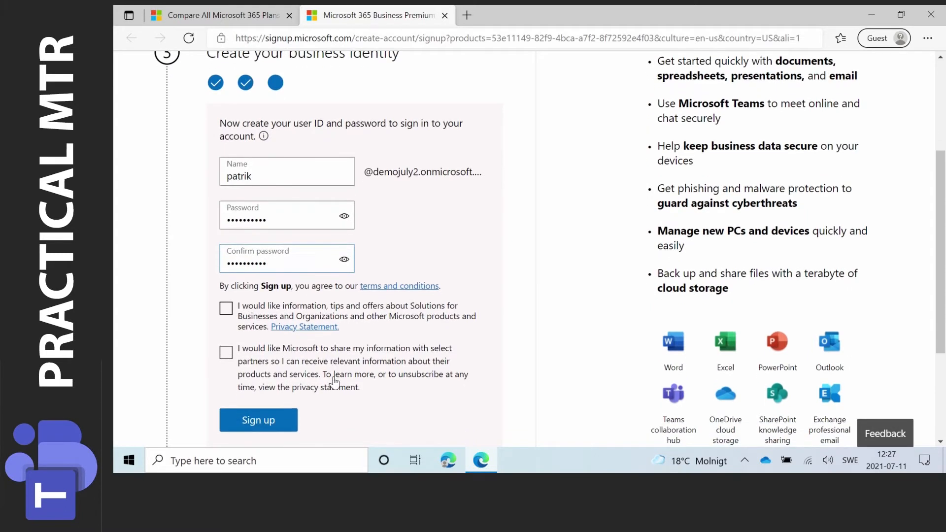
left_click(262, 418)
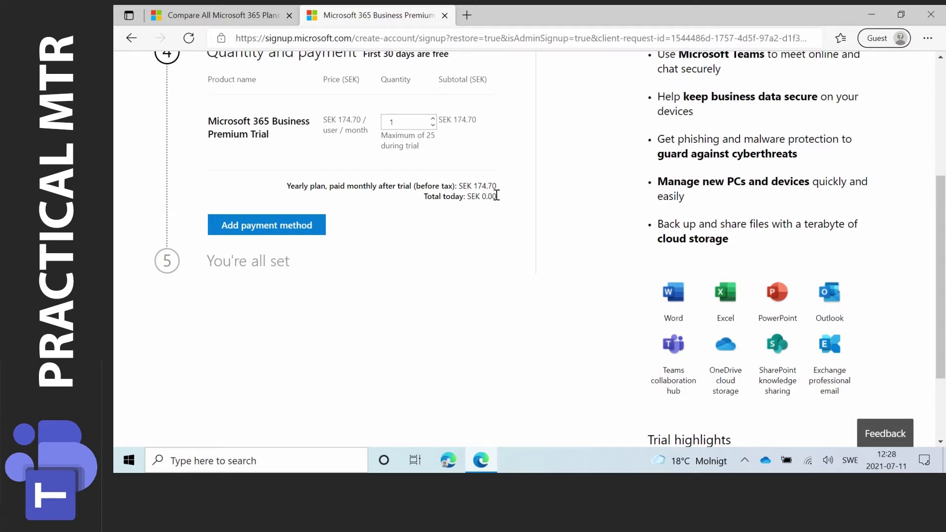
Step: Add a payment card, choosing its expiry month and year with country Sweden, save it, and start the trial
right_click(298, 228)
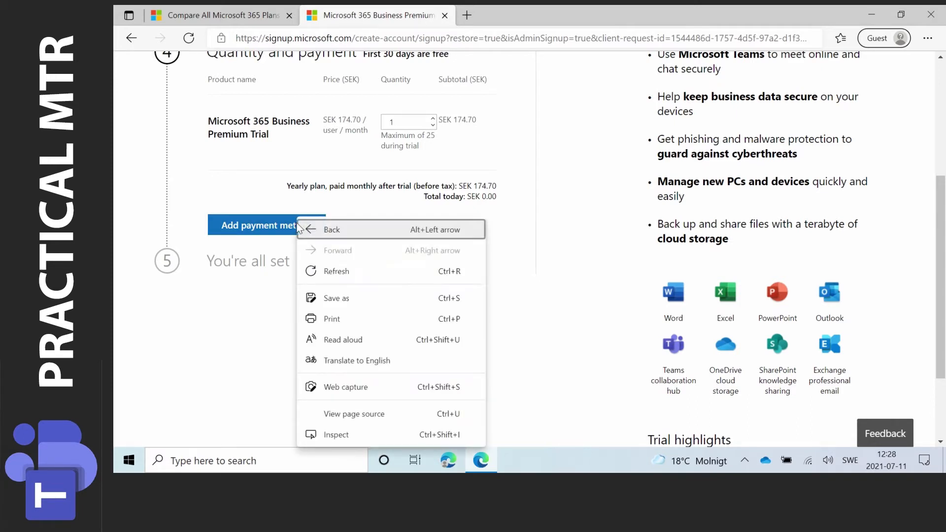
left_click(296, 226)
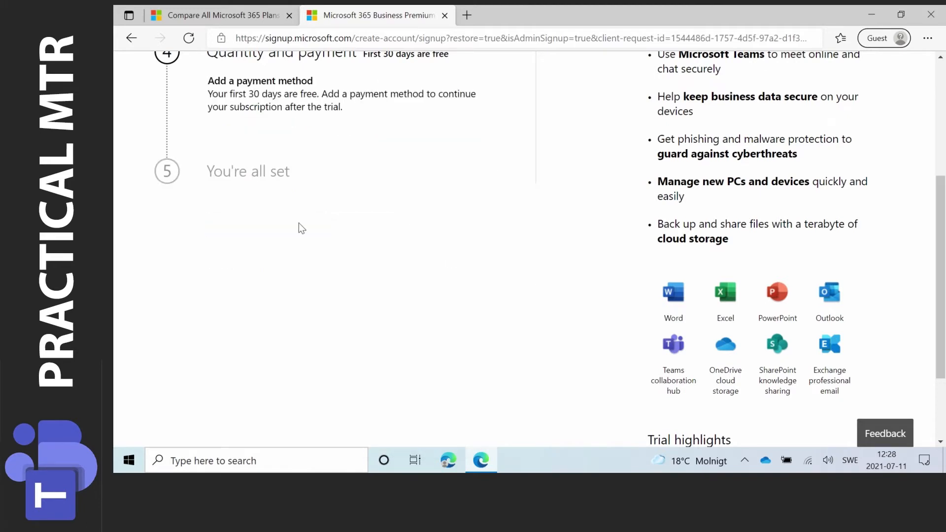
scroll(534, 240, "down", 2)
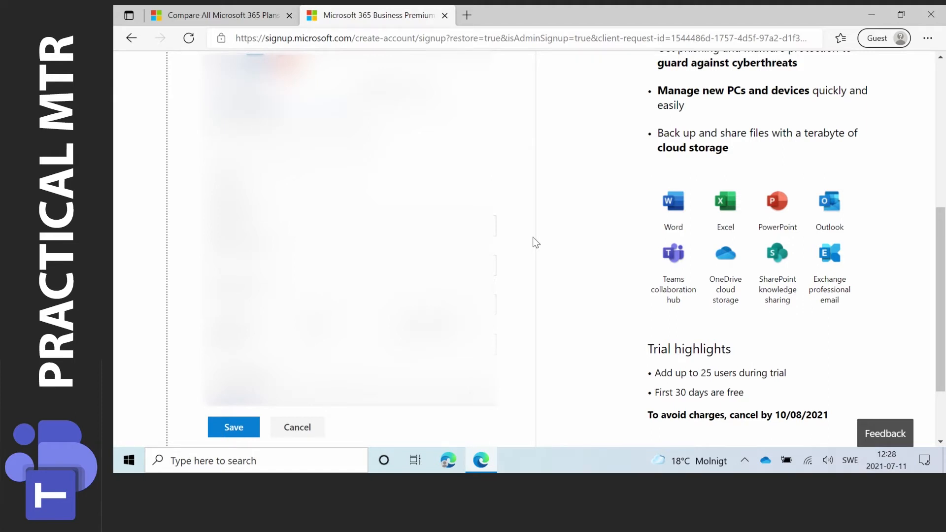
scroll(536, 242, "up", 1)
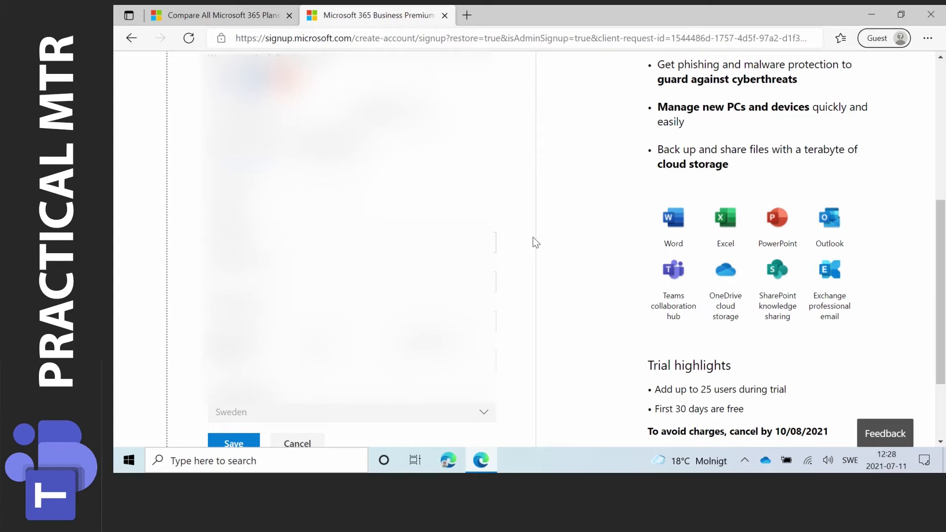
left_click(250, 162)
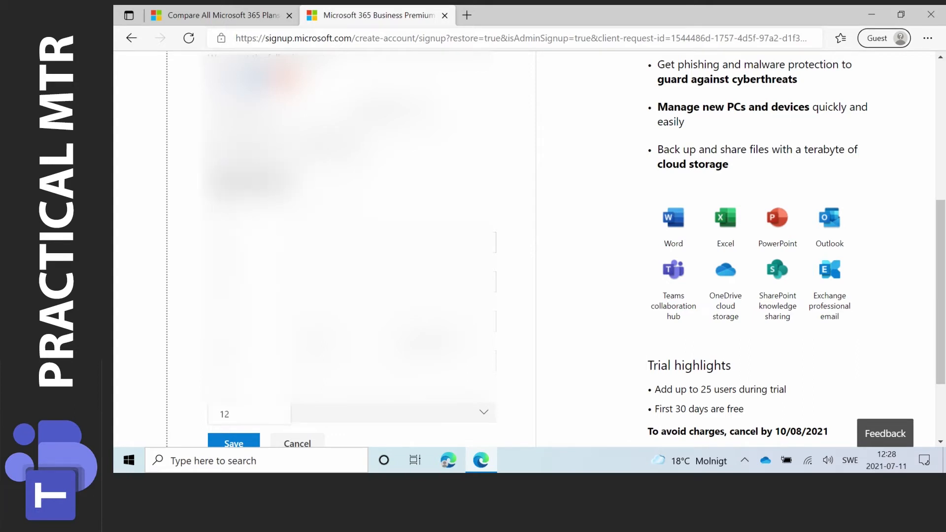
left_click(252, 183)
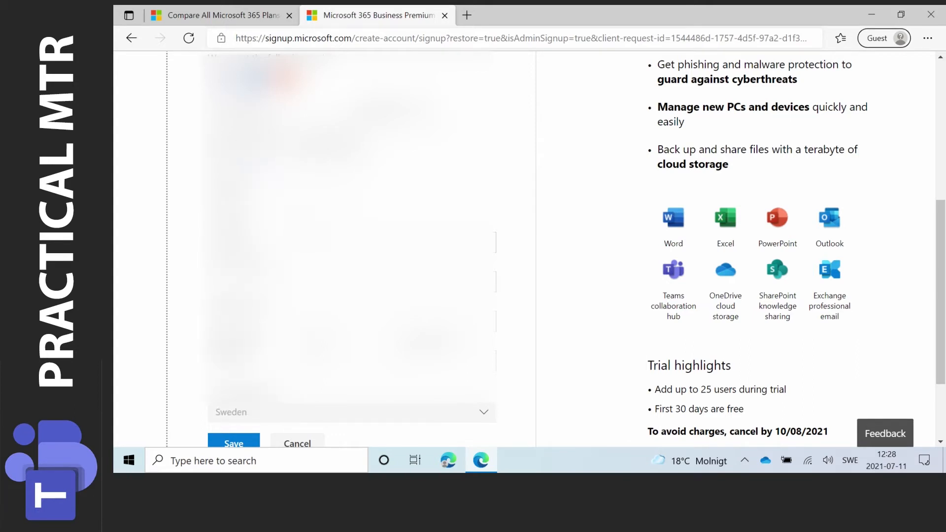
left_click(407, 163)
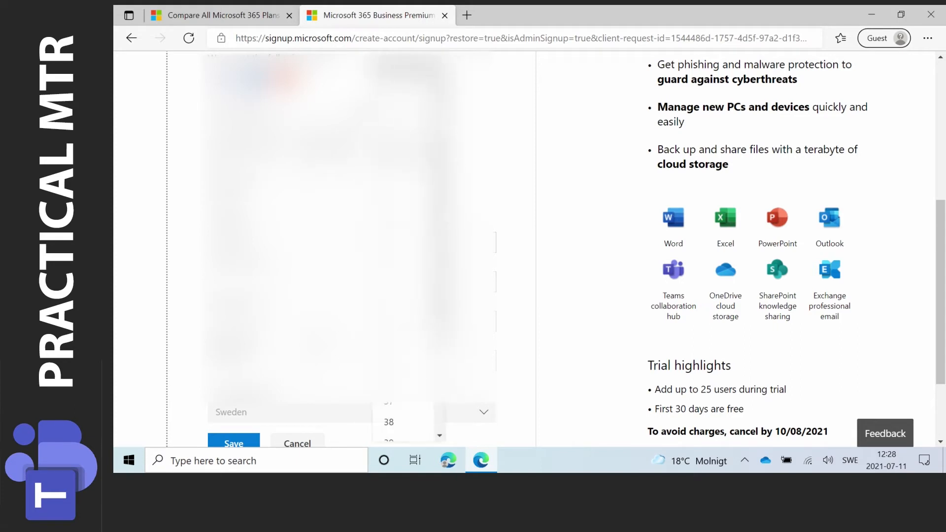
left_click(406, 118)
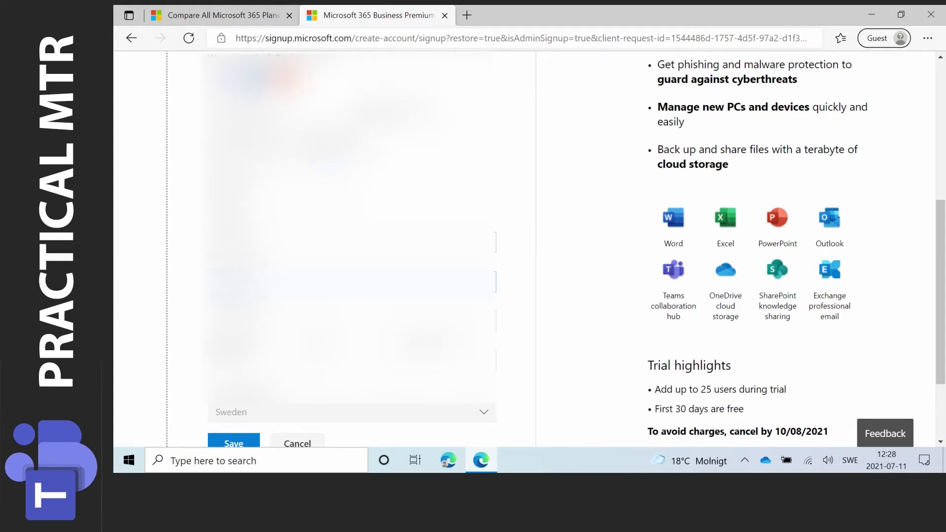
key("Tab")
left_click(235, 444)
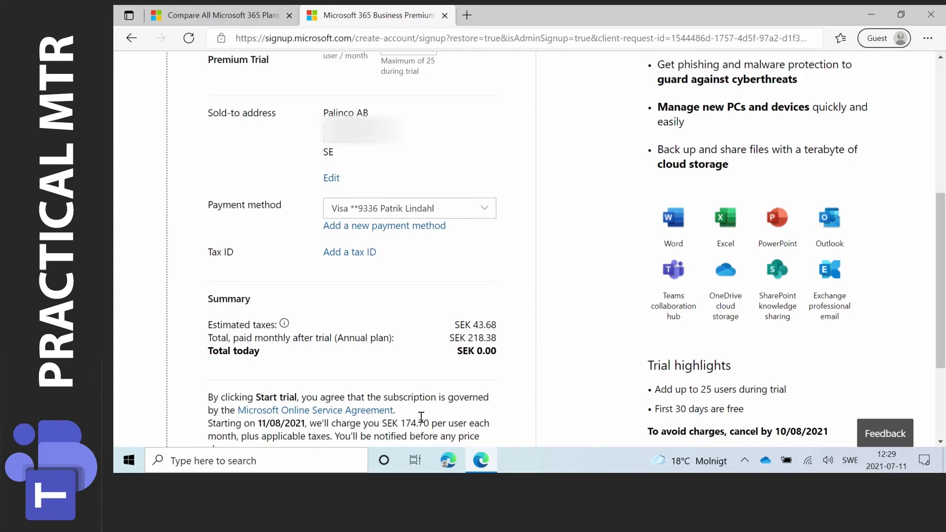
scroll(422, 417, "down", 3)
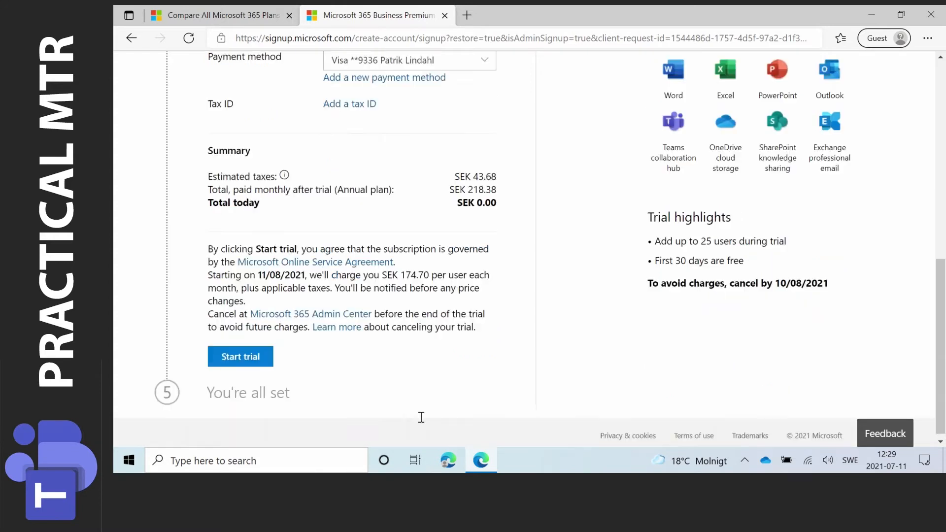
left_click(245, 358)
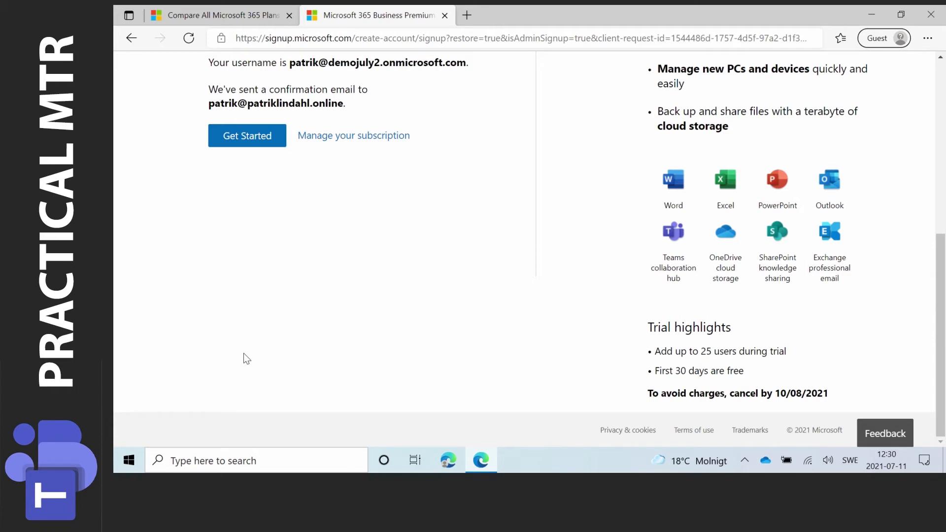
Step: Go to portal.office.com in the browser
left_click(363, 38)
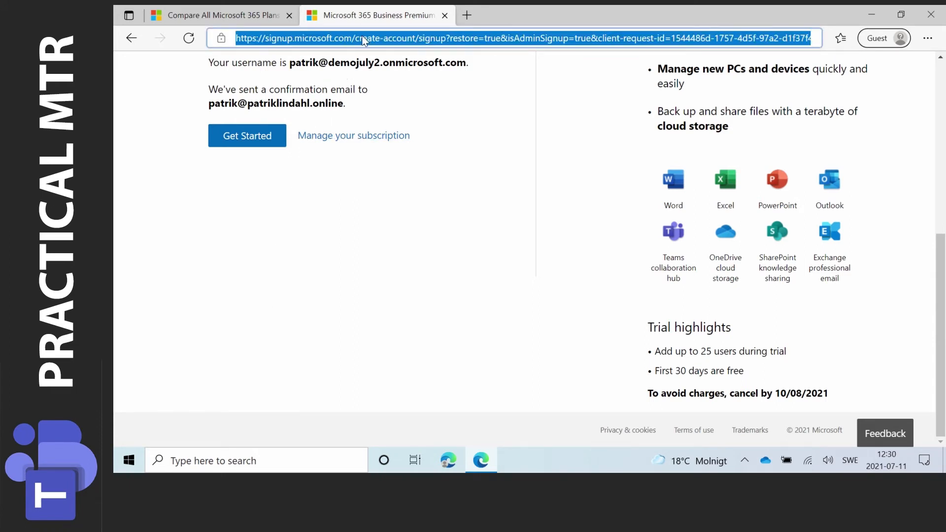
type("portal.off")
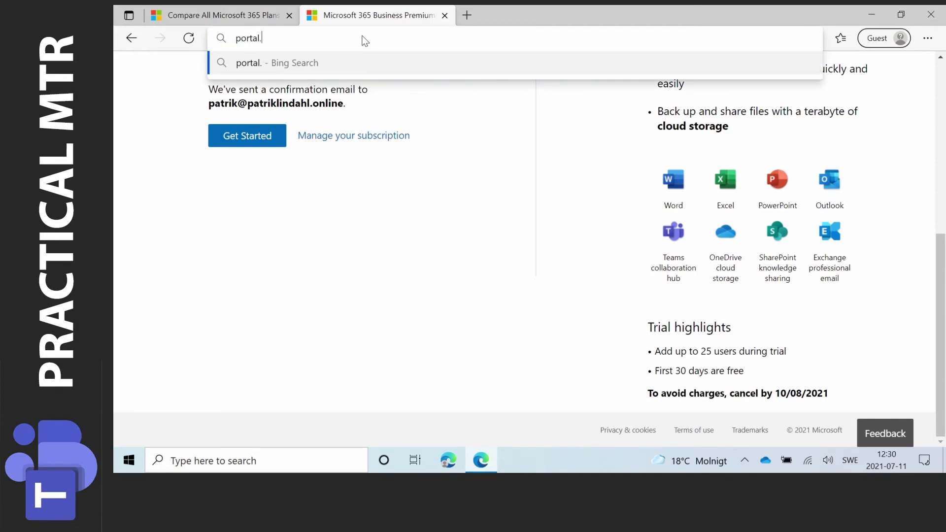
type("ice.com")
key("Return")
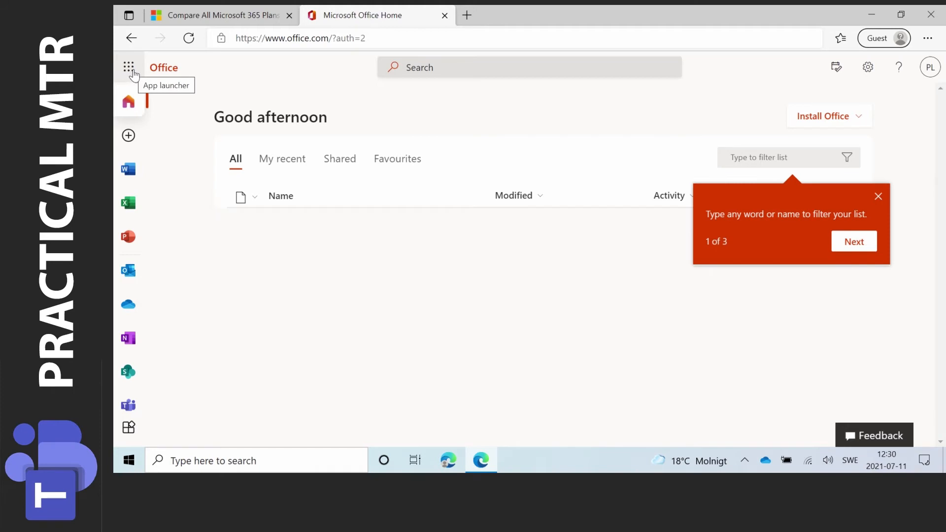
Step: Open the Admin center from the app launcher and view the Billing licenses
left_click(137, 75)
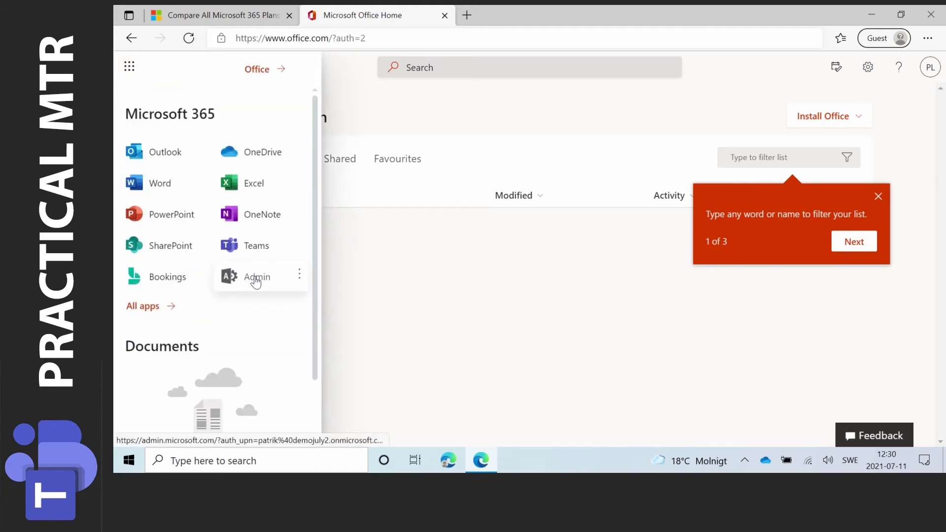
left_click(256, 279)
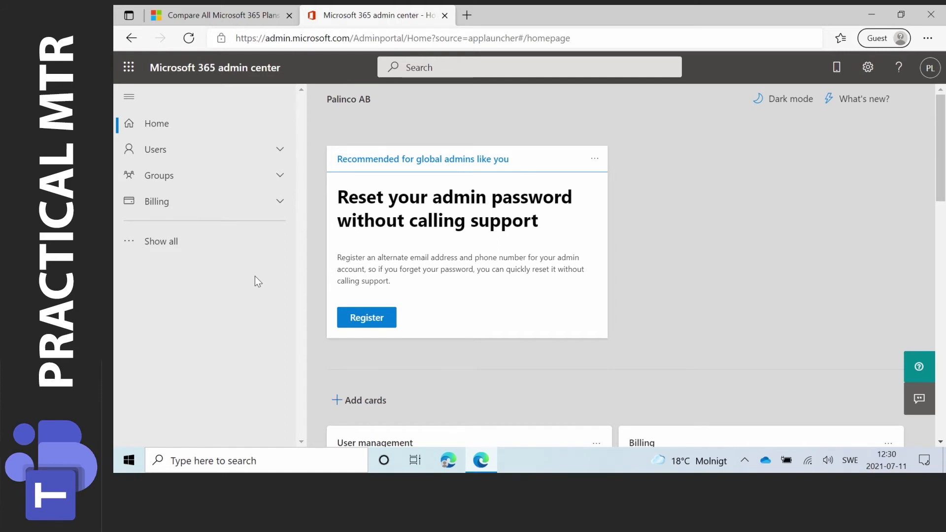
left_click(281, 201)
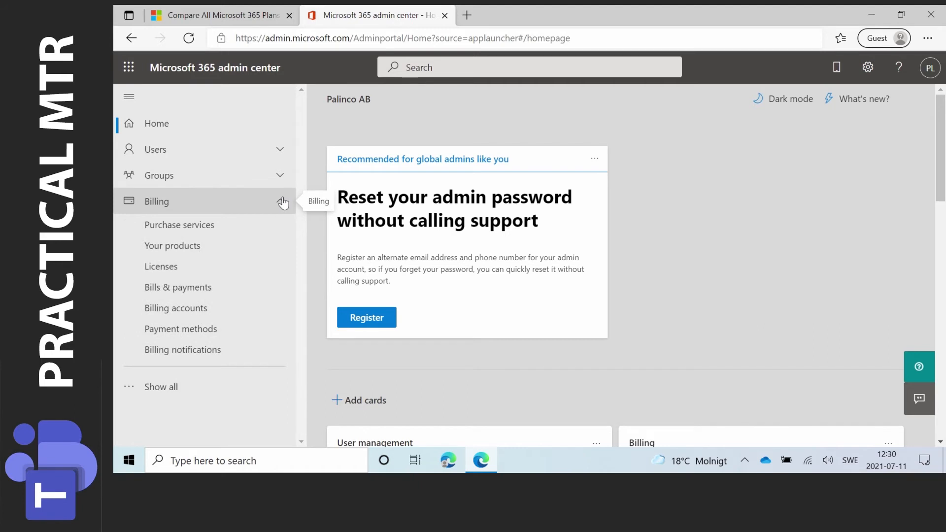
left_click(215, 267)
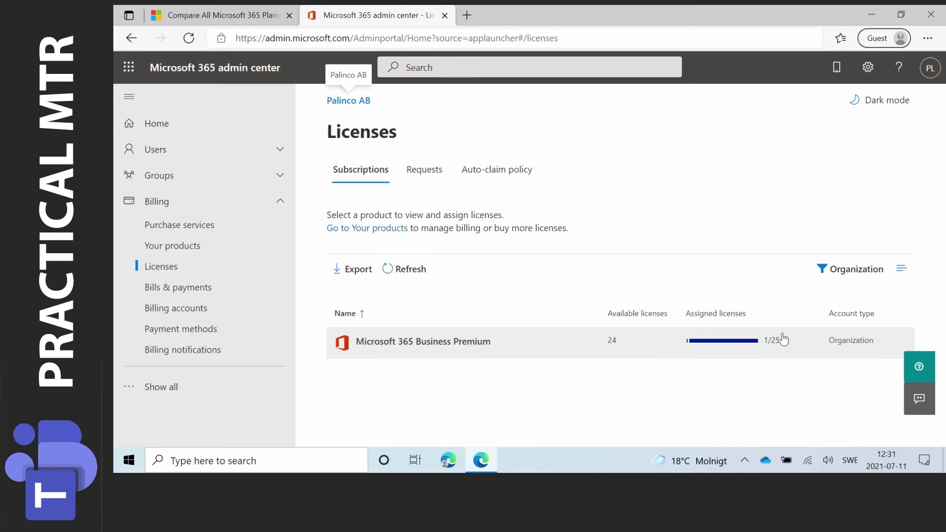
Step: Search the purchase services catalog for teams and find the Standard and Premium Teams Rooms products on the page
left_click(164, 230)
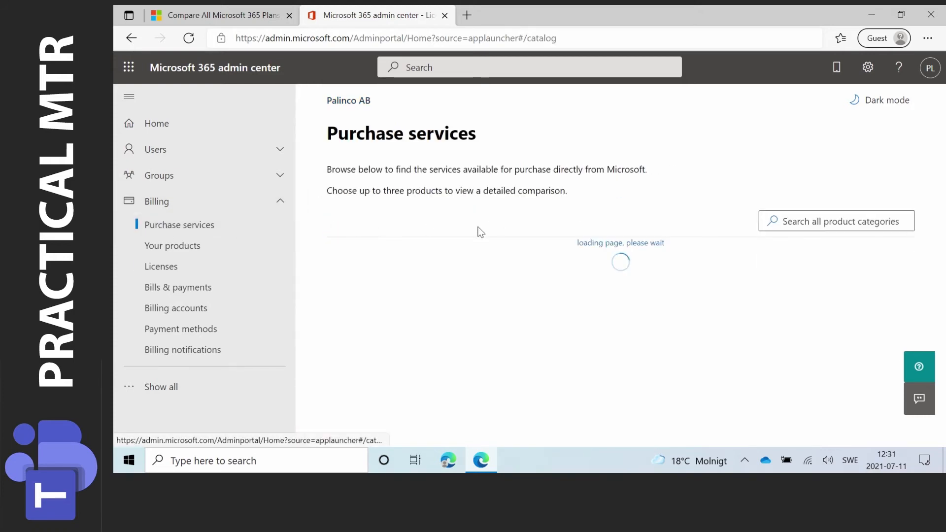
left_click(810, 225)
type("teams")
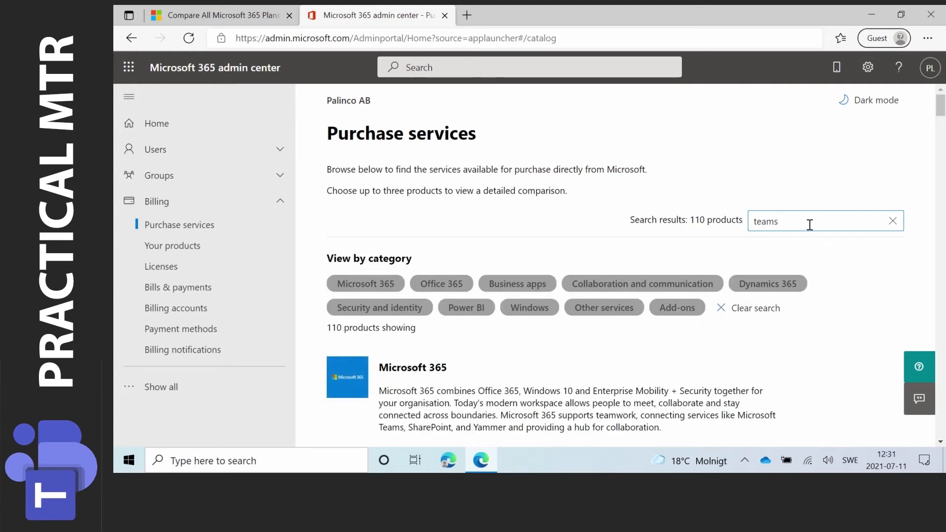
key("ctrl+f")
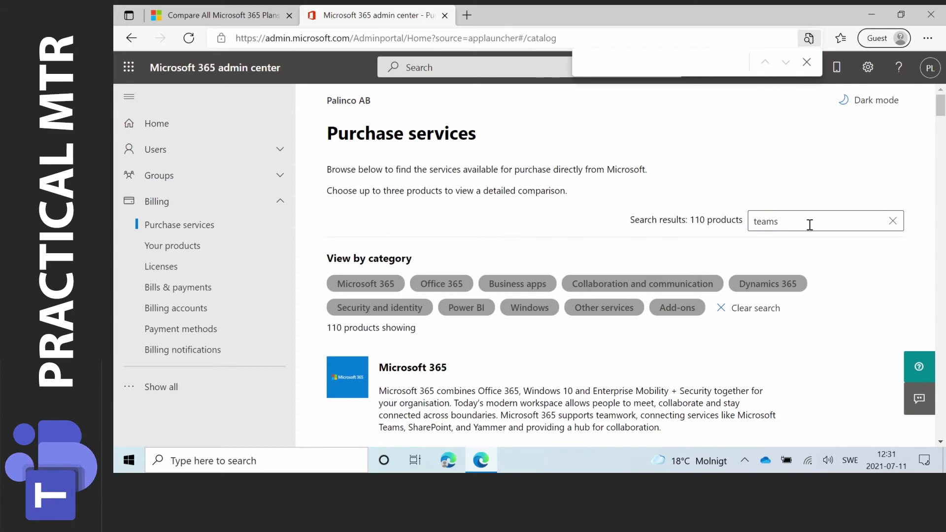
type("standard")
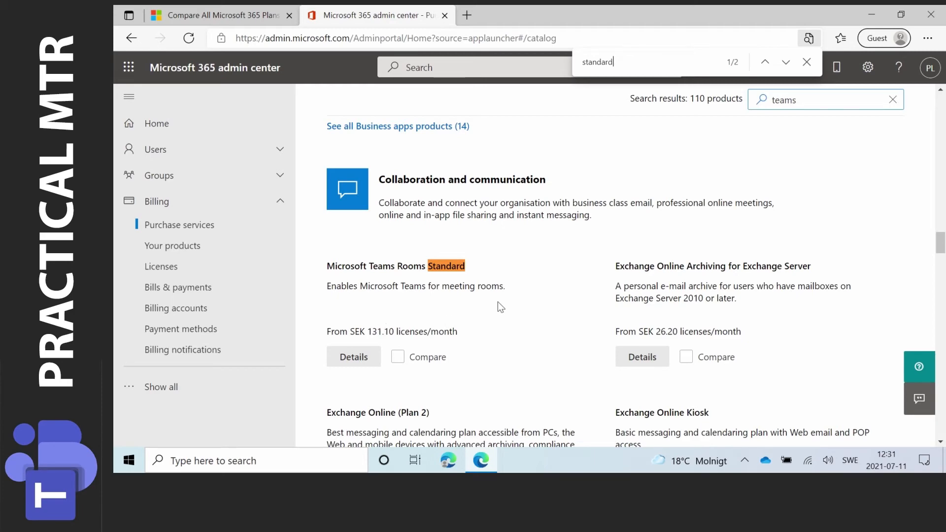
key("ctrl+f")
type("premium")
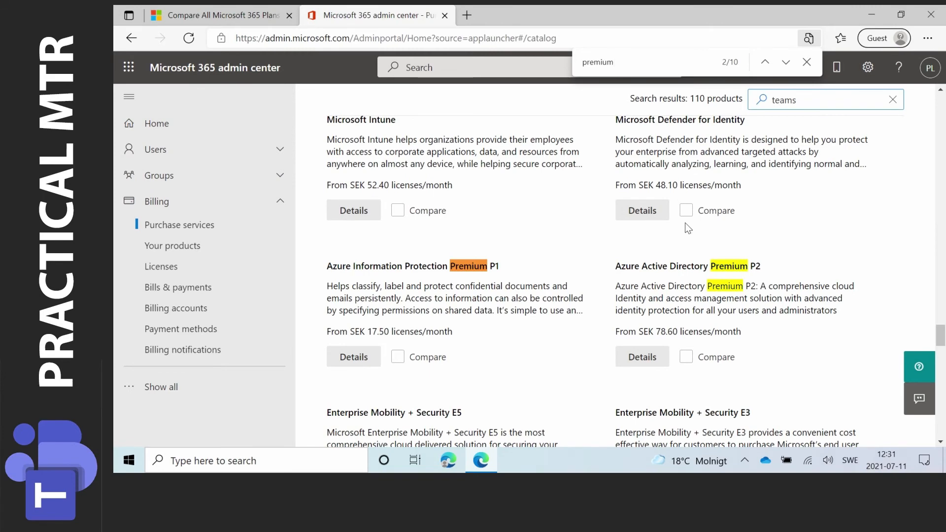
key("Return")
key("Return")
key("Return")
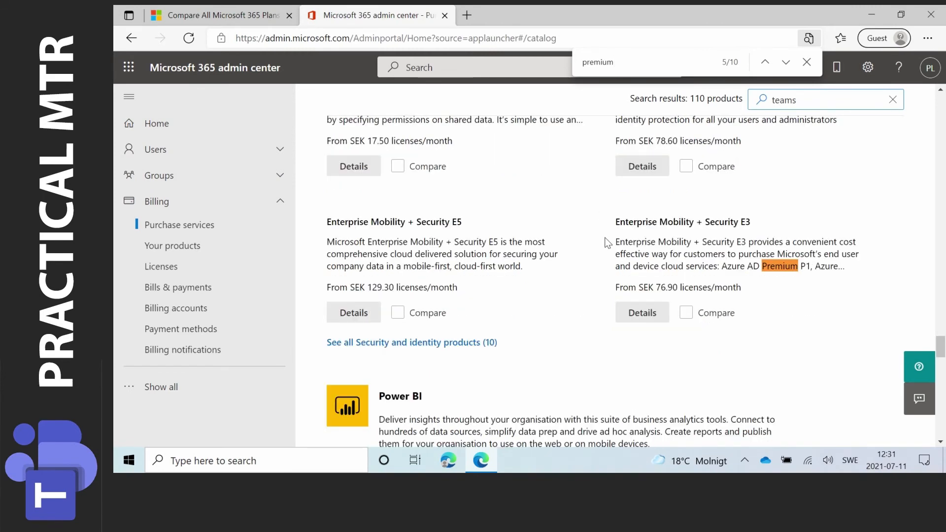
key("Return")
key("Return")
key("Return")
key("Return")
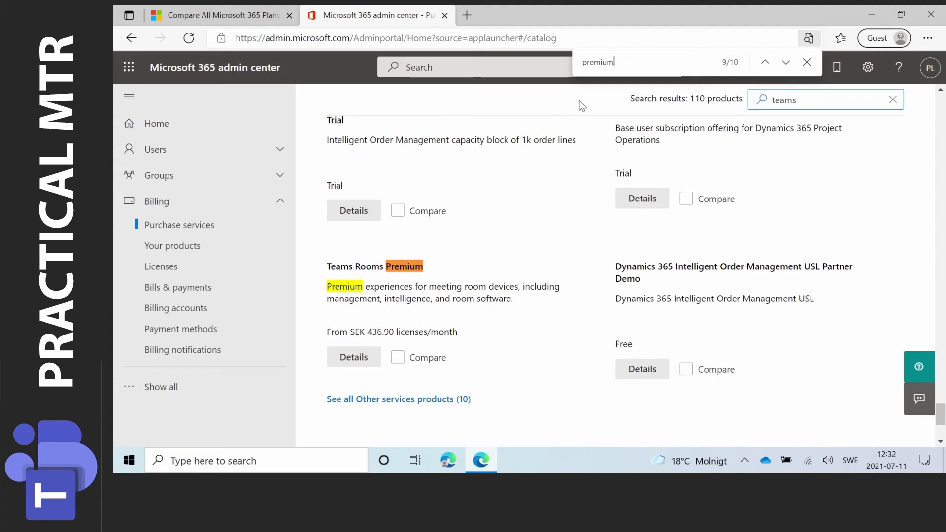
double_click(601, 64)
type("standard")
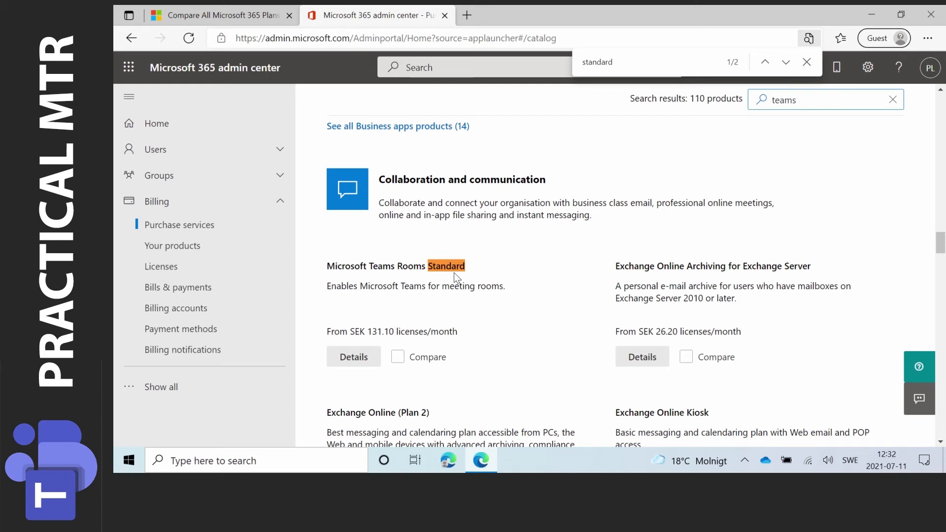
Step: Start a free trial of Microsoft Teams Rooms Standard and confirm the order
left_click(359, 364)
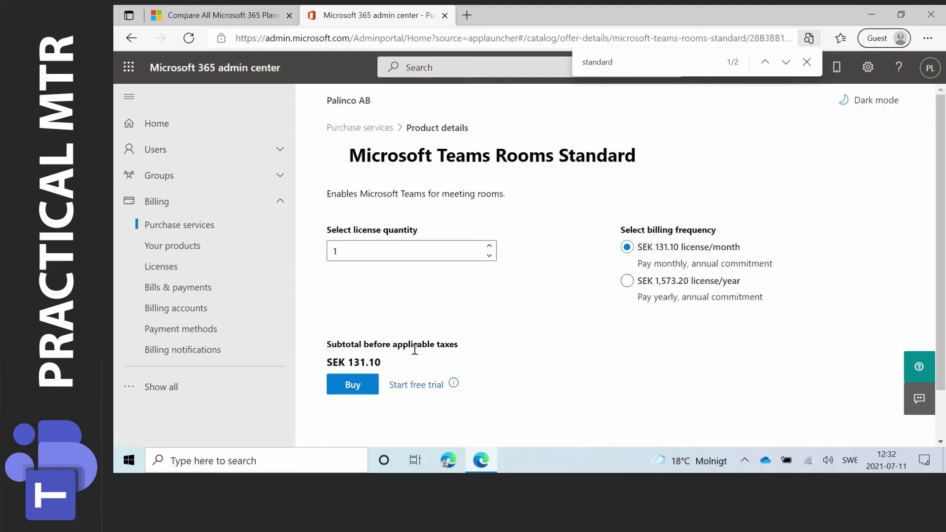
left_click(412, 390)
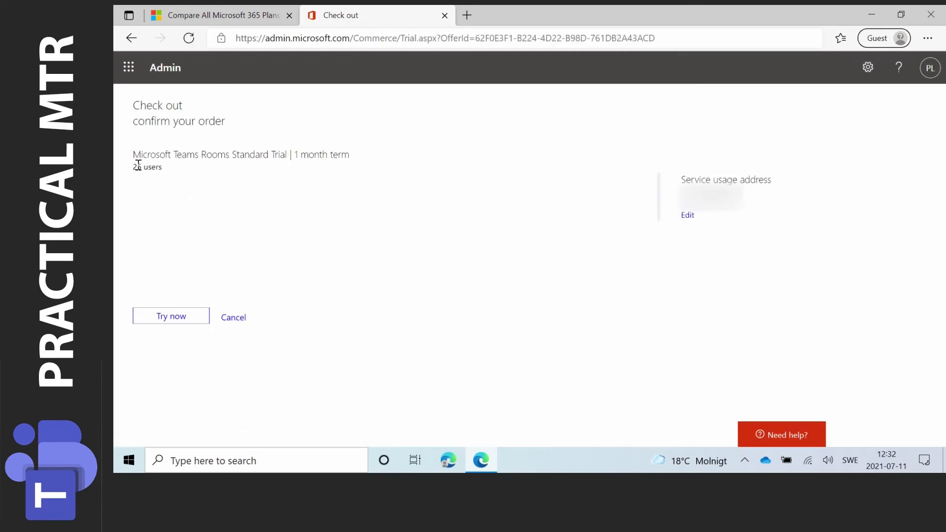
left_click_drag(133, 166, 162, 168)
left_click_drag(295, 154, 361, 169)
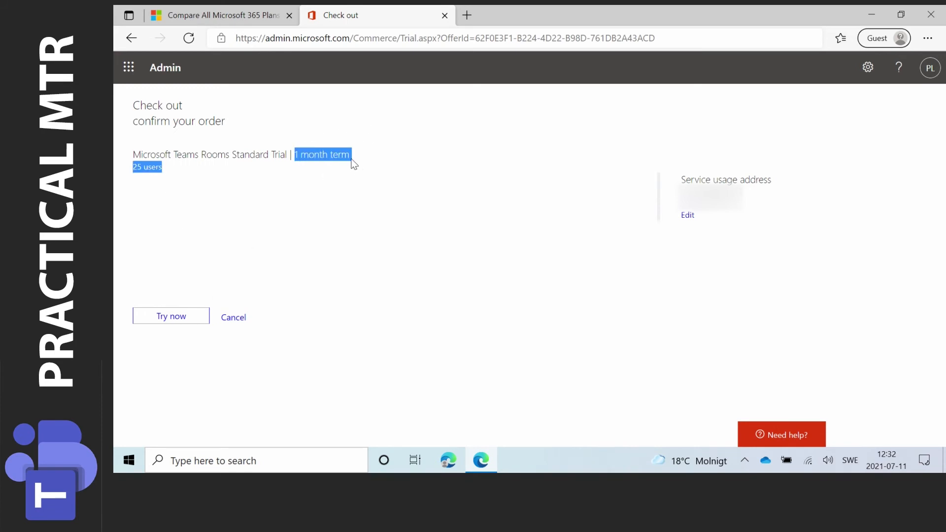
left_click(351, 161)
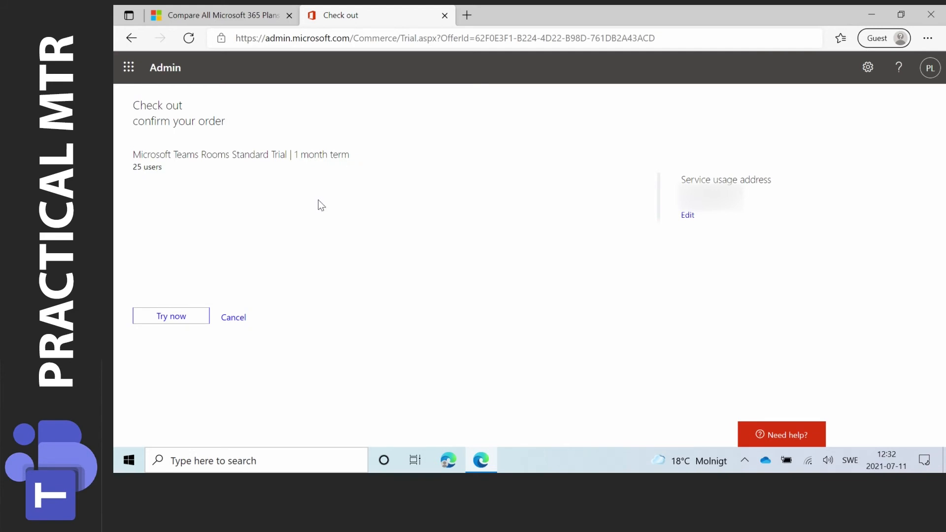
left_click(173, 321)
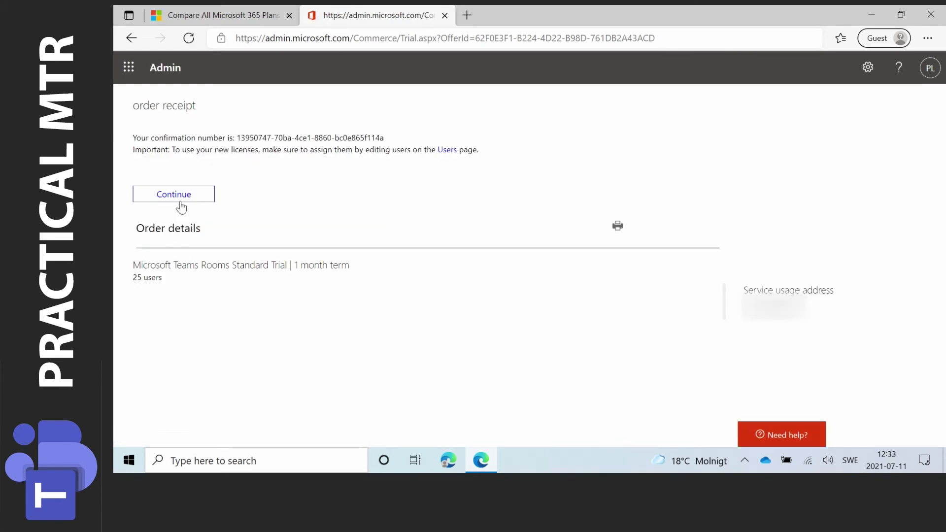
left_click(180, 197)
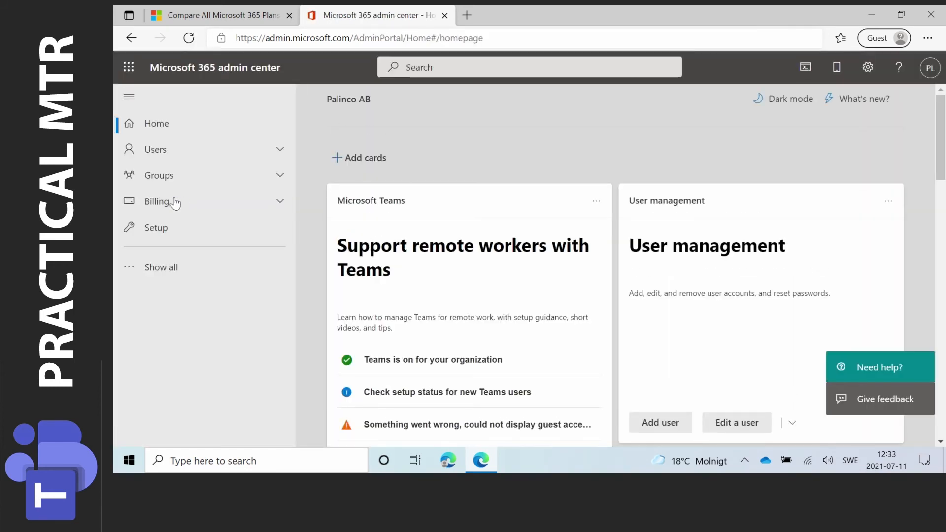
Step: Open Your products and cancel the Microsoft 365 Business Premium Trial with the reason 'Moving to a different Office 365 product'
left_click(171, 202)
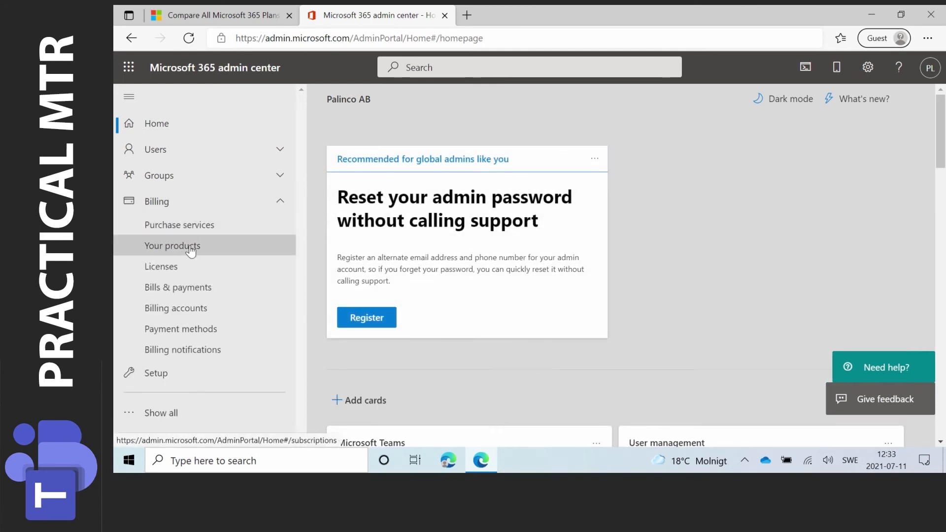
left_click(193, 246)
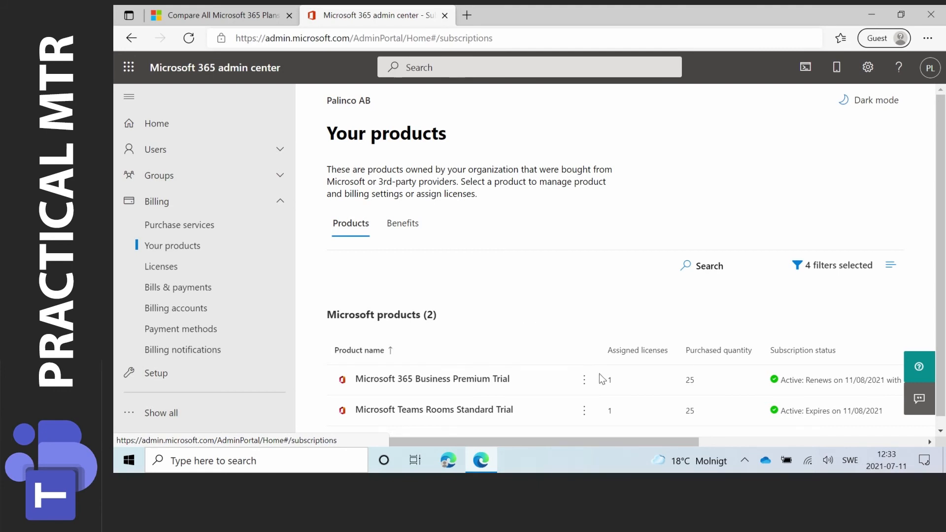
left_click(588, 385)
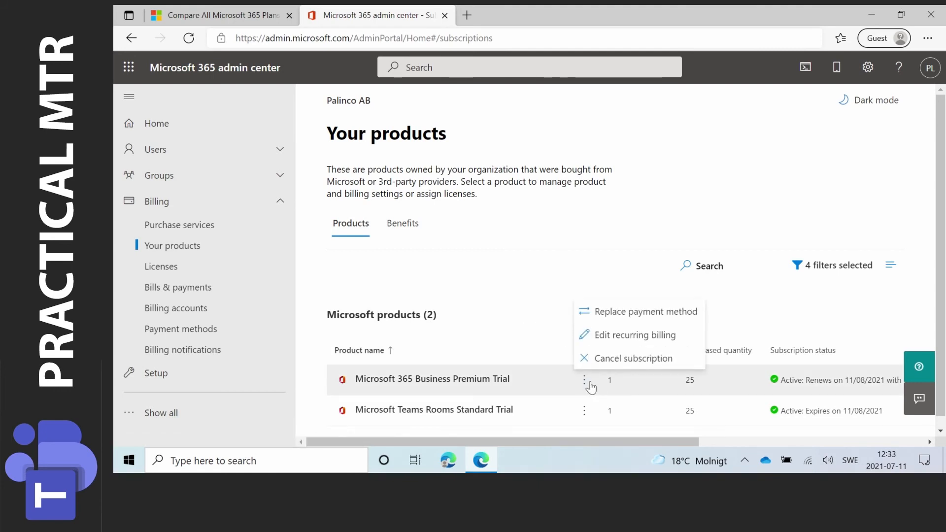
left_click(611, 359)
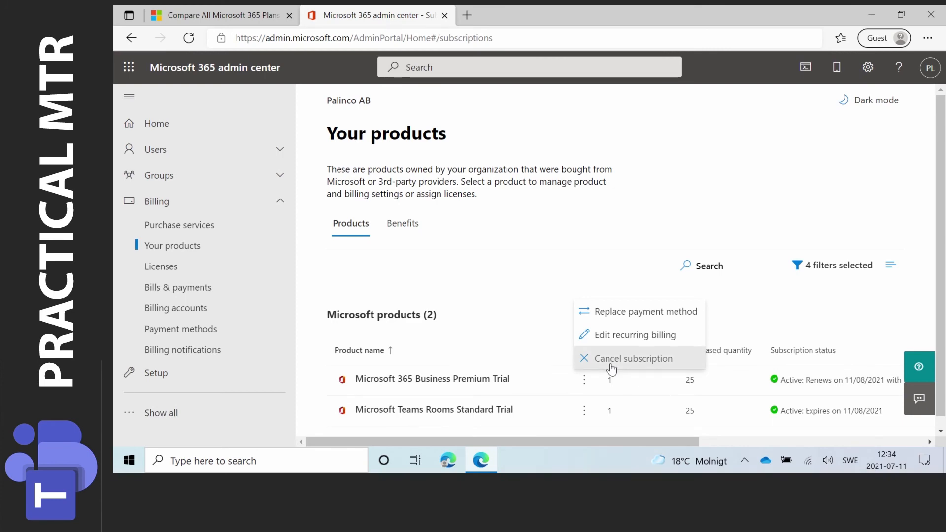
left_click(649, 352)
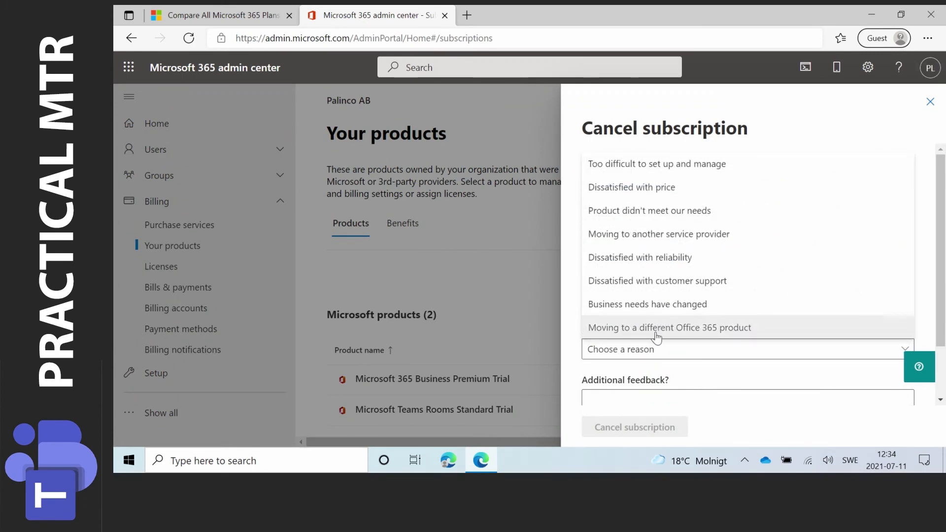
left_click(658, 334)
left_click(640, 427)
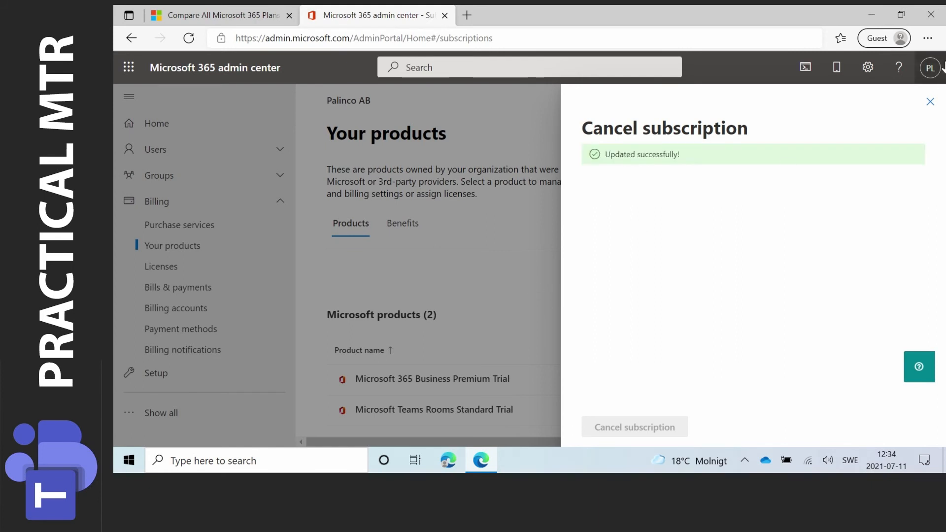
left_click(930, 102)
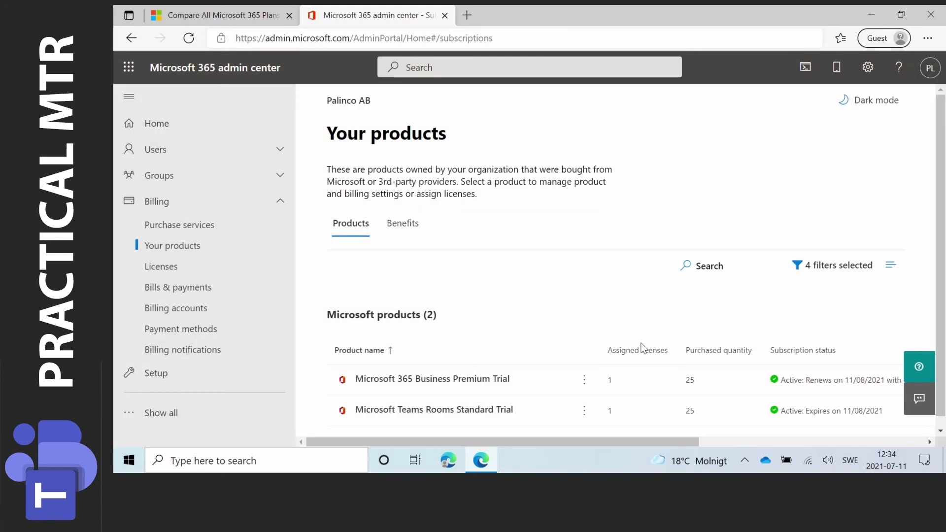
Step: Cancel the Microsoft Teams Rooms Standard Trial with the reason 'Moving to a different Office 365 product' and check both subscriptions' status
left_click(585, 413)
left_click(605, 396)
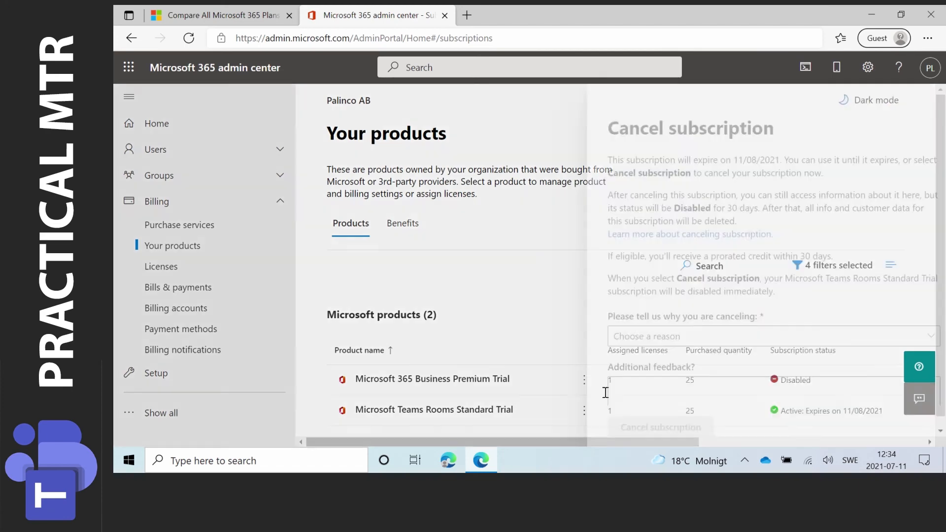
left_click(631, 340)
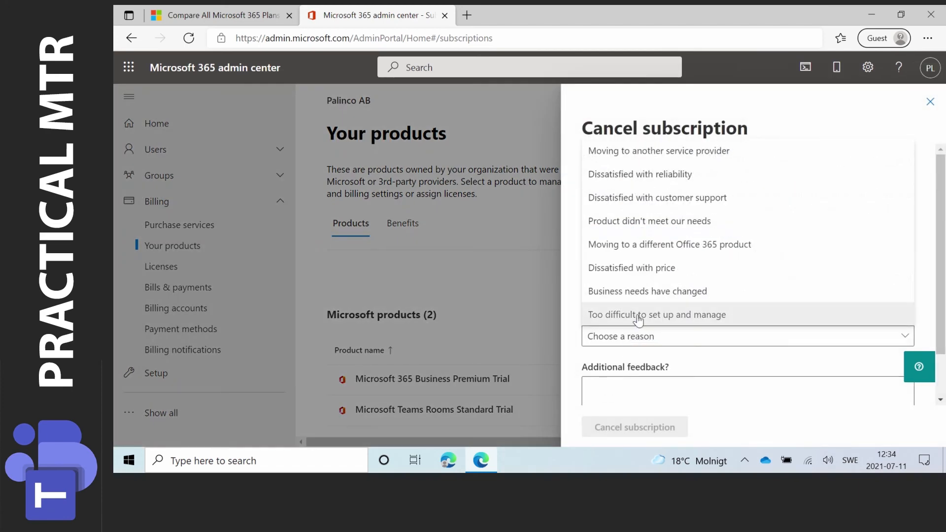
left_click(651, 242)
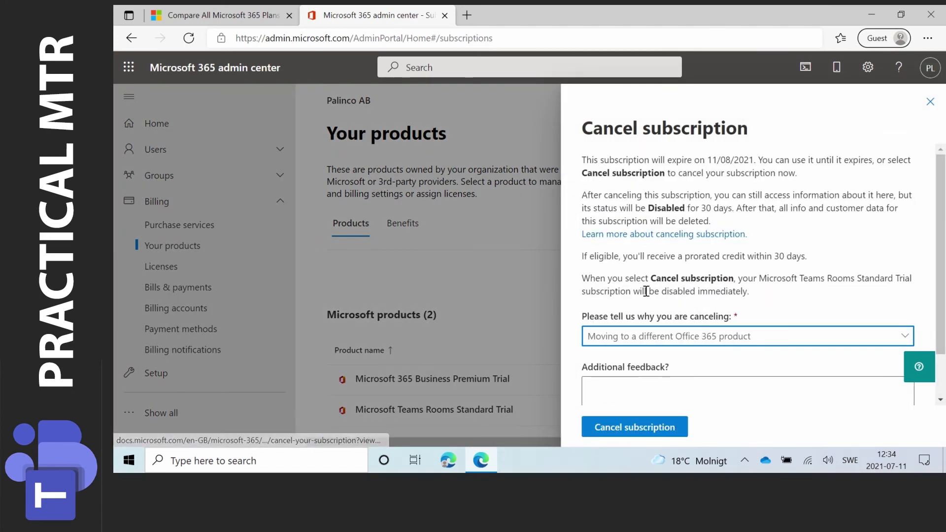
left_click(631, 426)
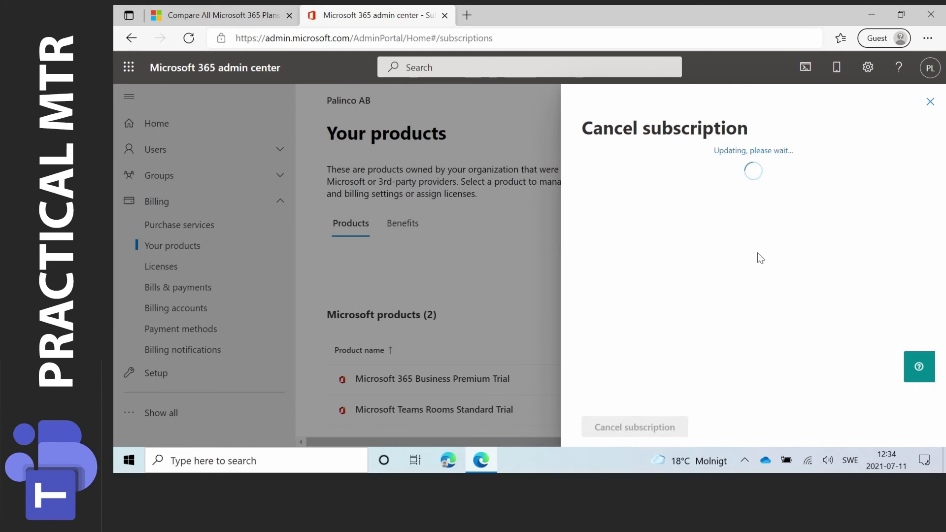
left_click(930, 101)
scroll(690, 340, "right", 5)
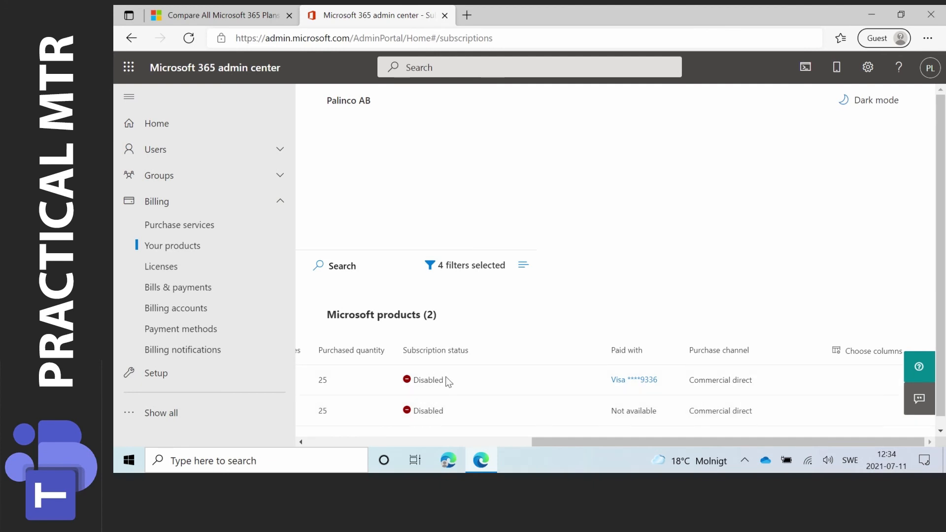
left_click(486, 442)
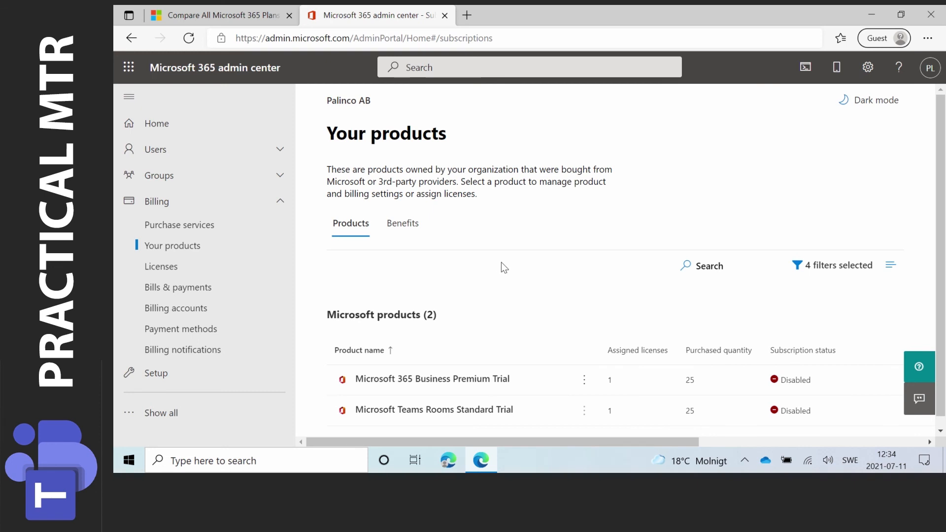
Step: Open the Microsoft 365 Business Premium Trial and extend its end date, choosing the saved Visa card as payment method
left_click(490, 379)
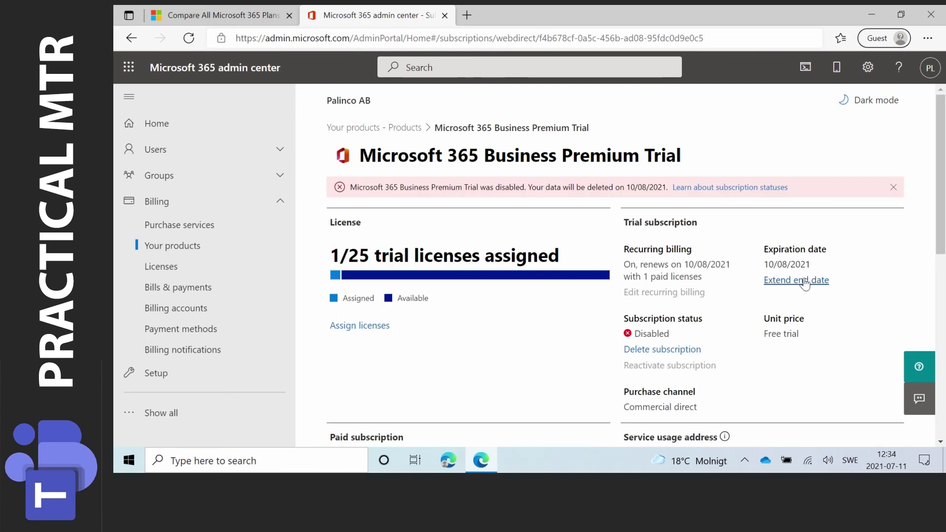
left_click(804, 280)
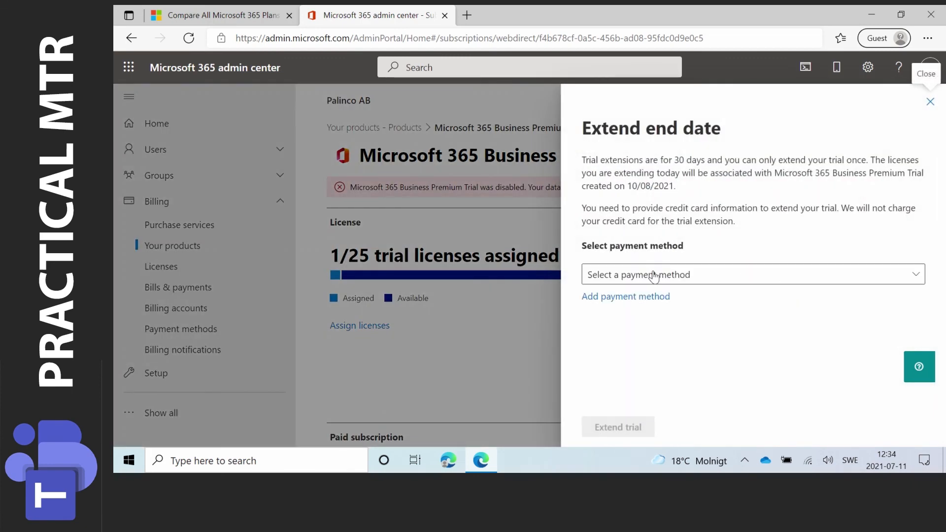
left_click(654, 276)
left_click(622, 296)
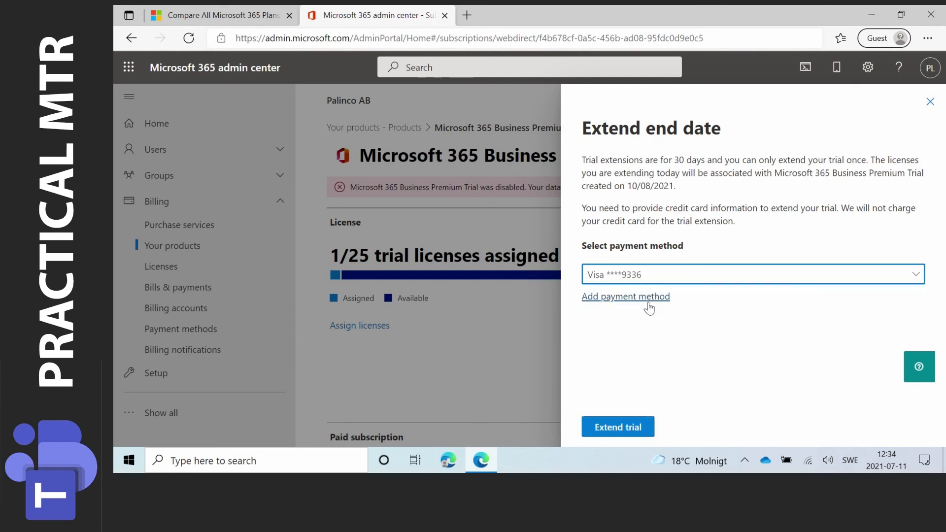
left_click(617, 428)
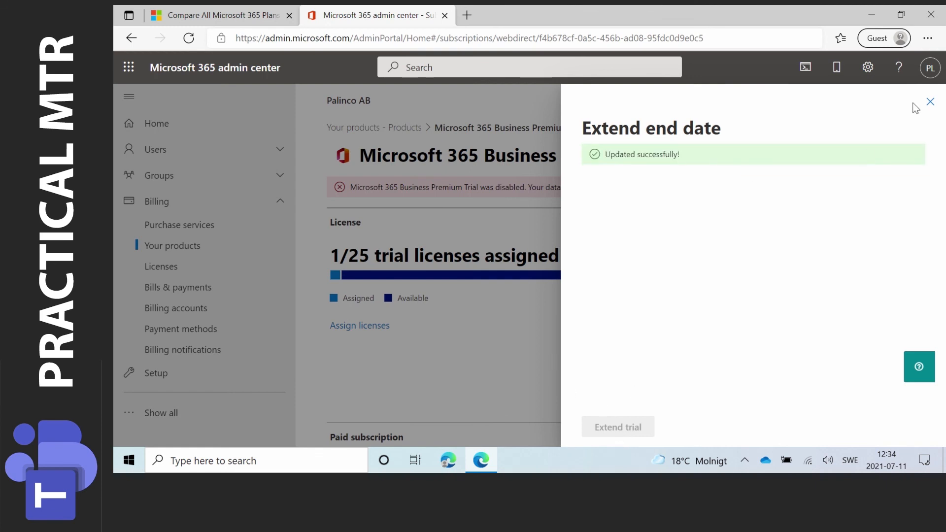
left_click(930, 102)
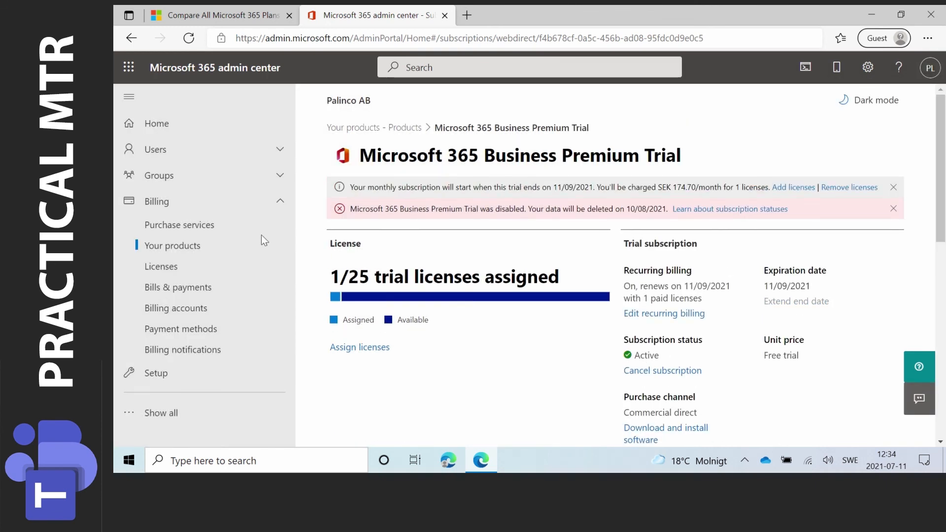
Step: Open the Microsoft Teams Rooms Standard Trial, extend its end date with the saved Visa card, and return to Your products
left_click(178, 251)
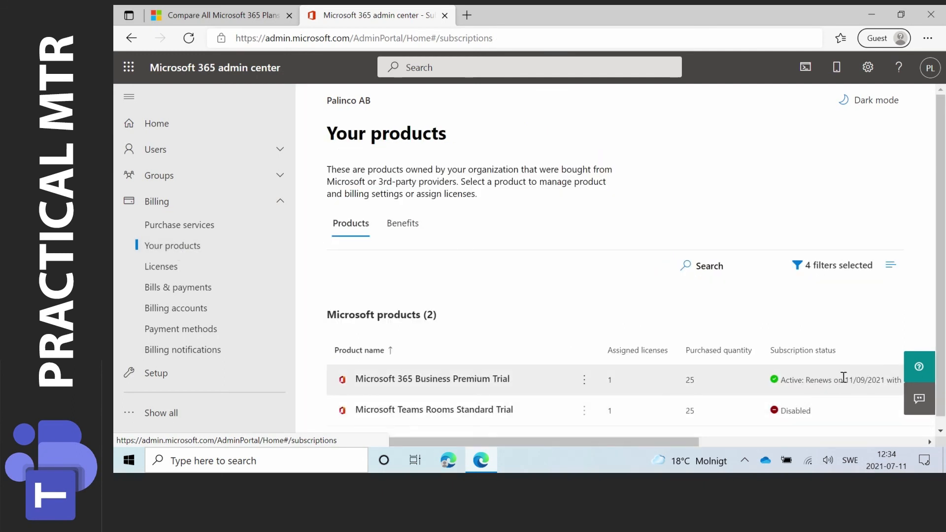
left_click(576, 411)
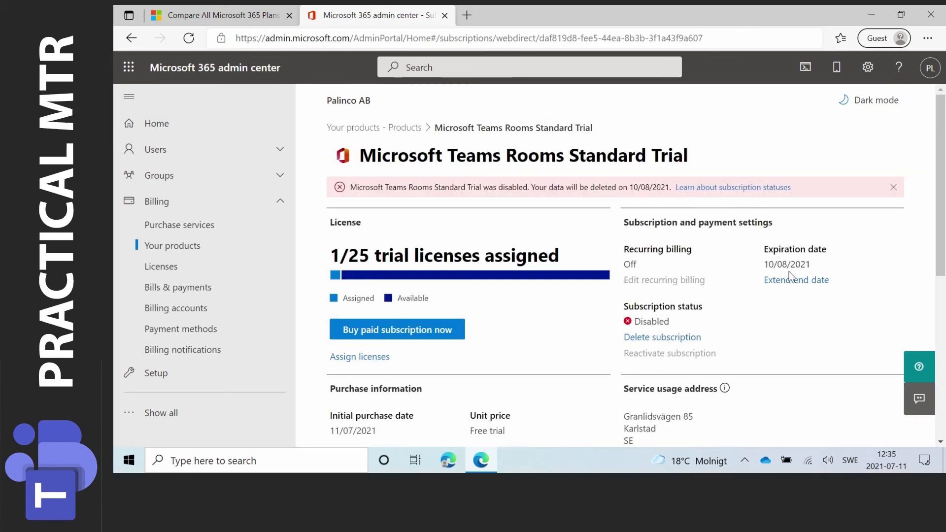
left_click(789, 279)
left_click(749, 278)
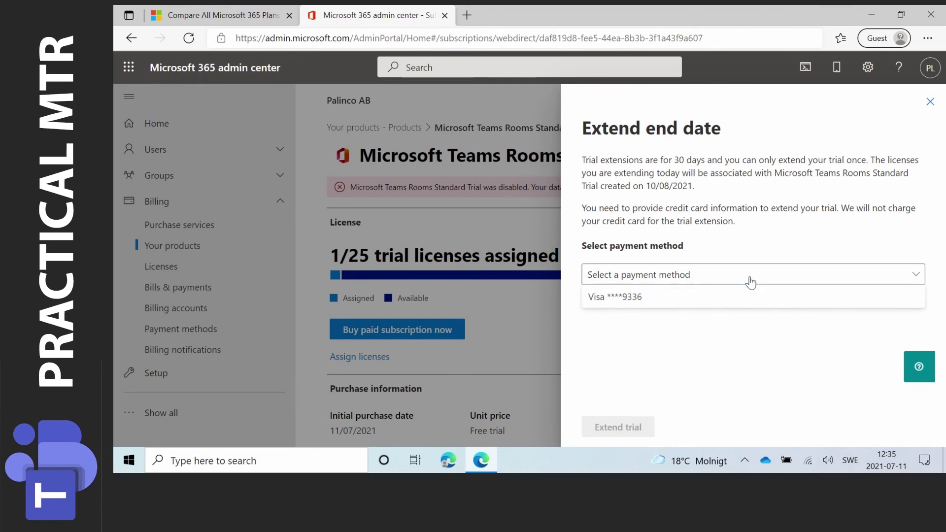
left_click(728, 296)
left_click(623, 427)
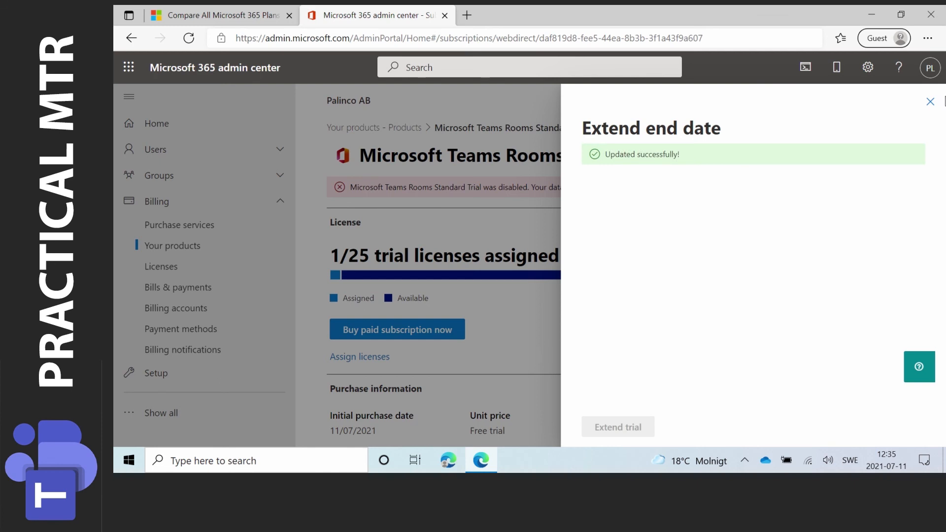
left_click(930, 101)
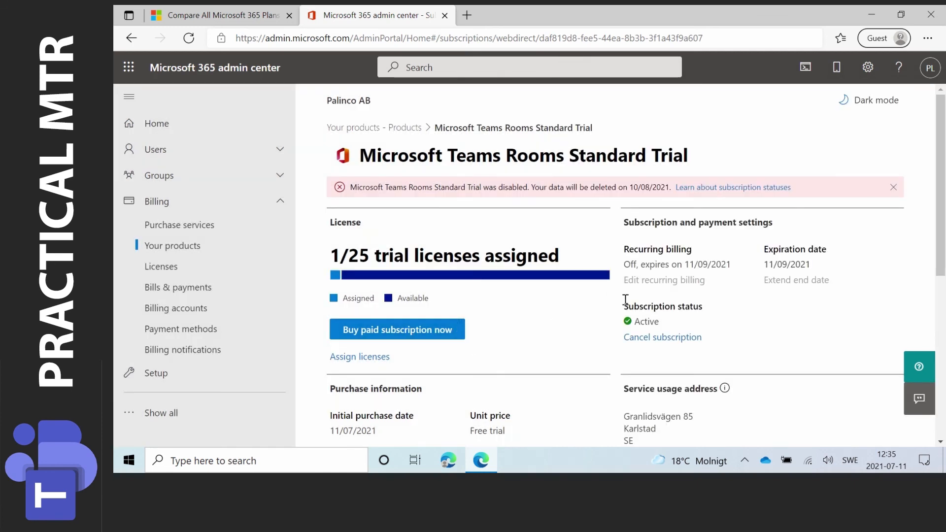
left_click(198, 255)
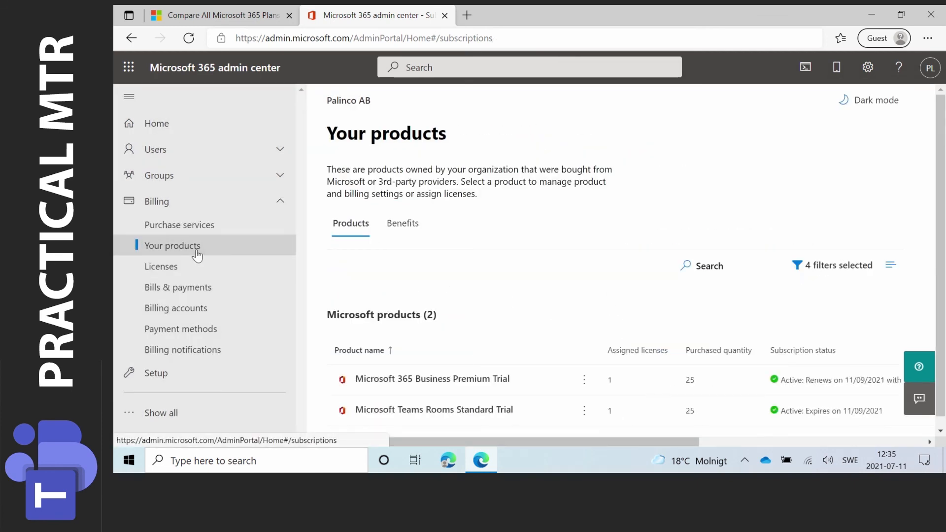